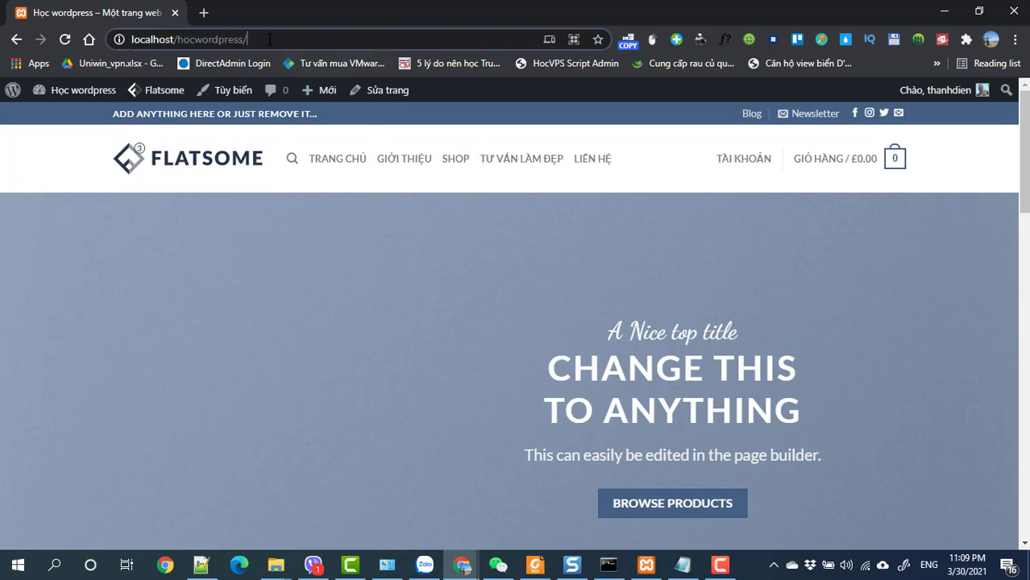
Open the WordPress admin dashboard at localhost/hocwordpress/wp-admin.
text(wp)
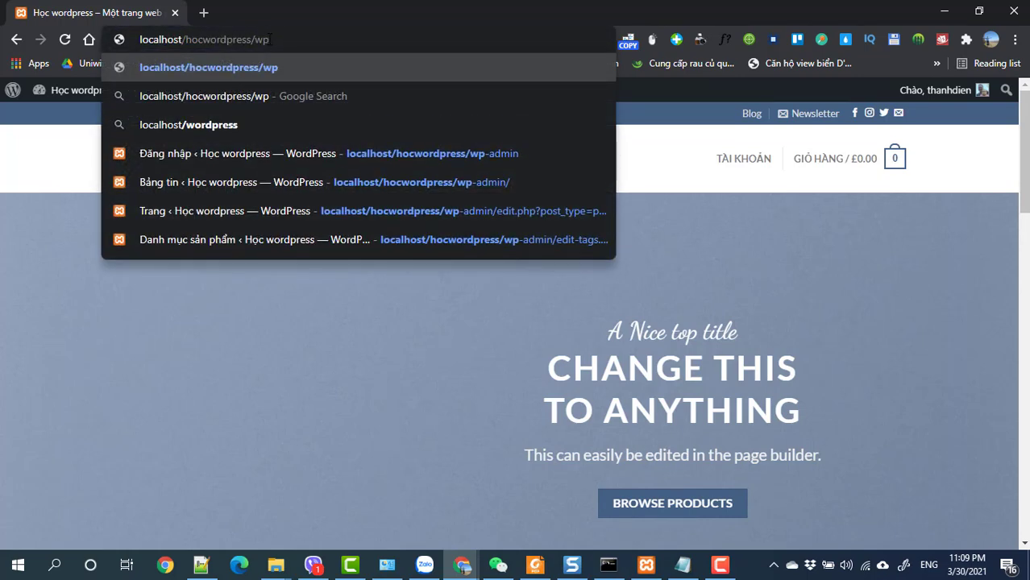
text(-admin)
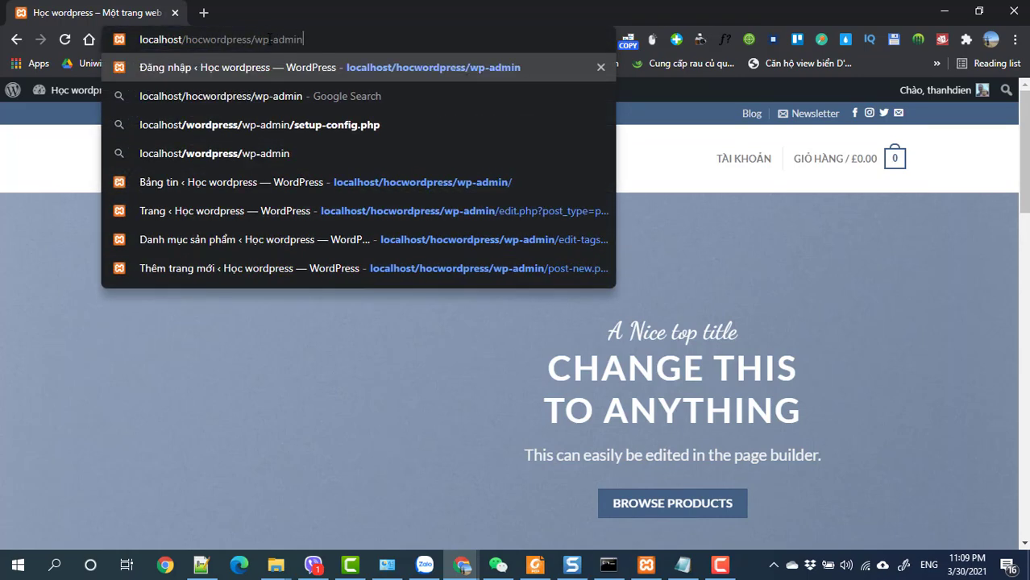
key(Return)
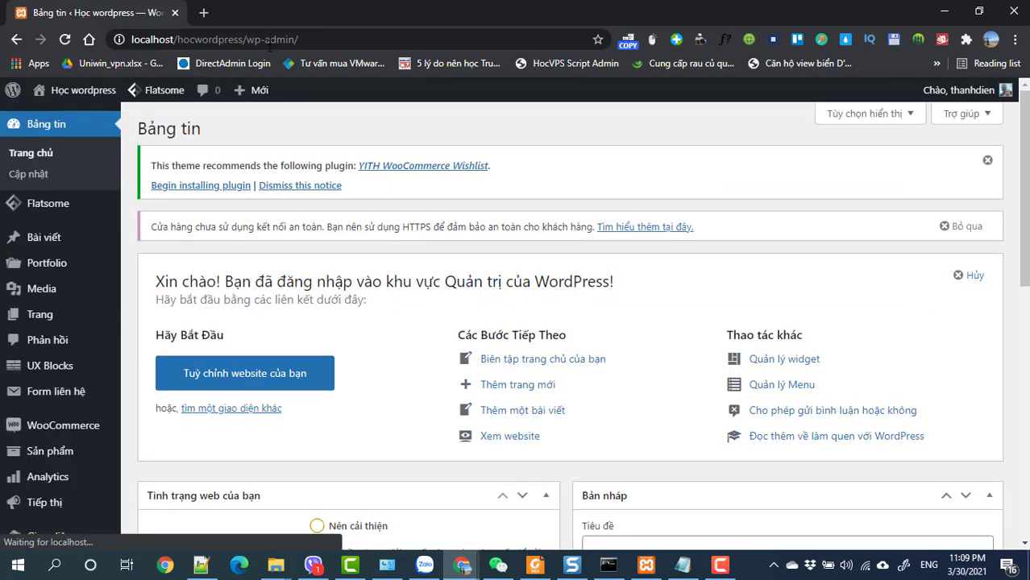
Open demo8.thanhdientech.com/webdemo in a new tab and view the article layout of its "Tư vấn làm đẹp" category.
click(203, 12)
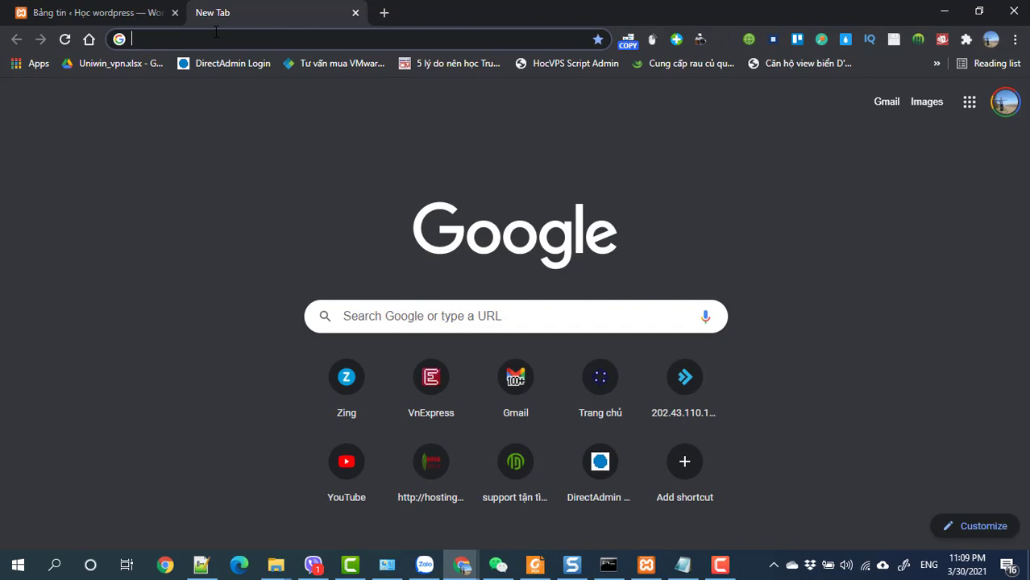
text(demo)
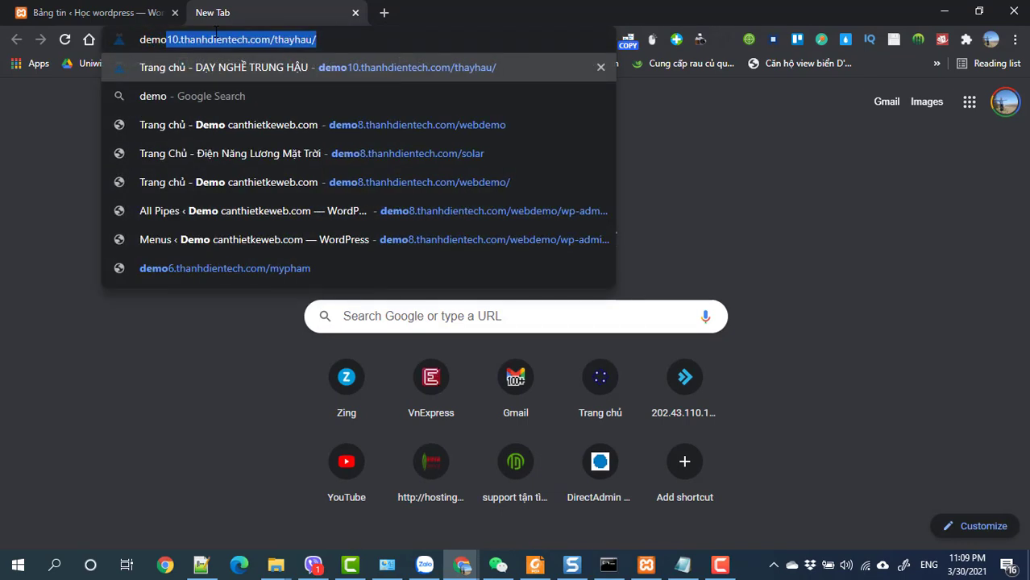
text(8)
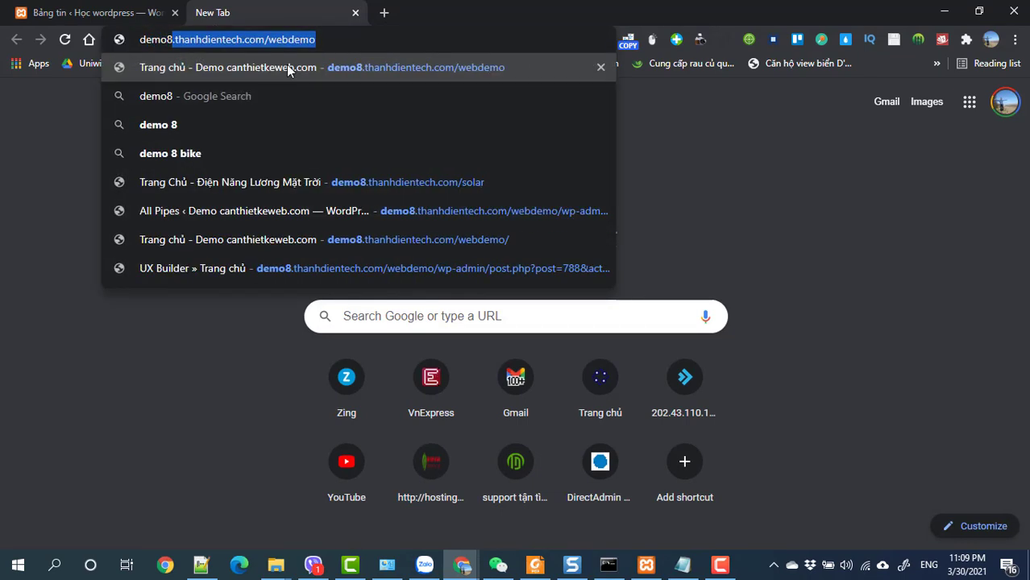
key(Return)
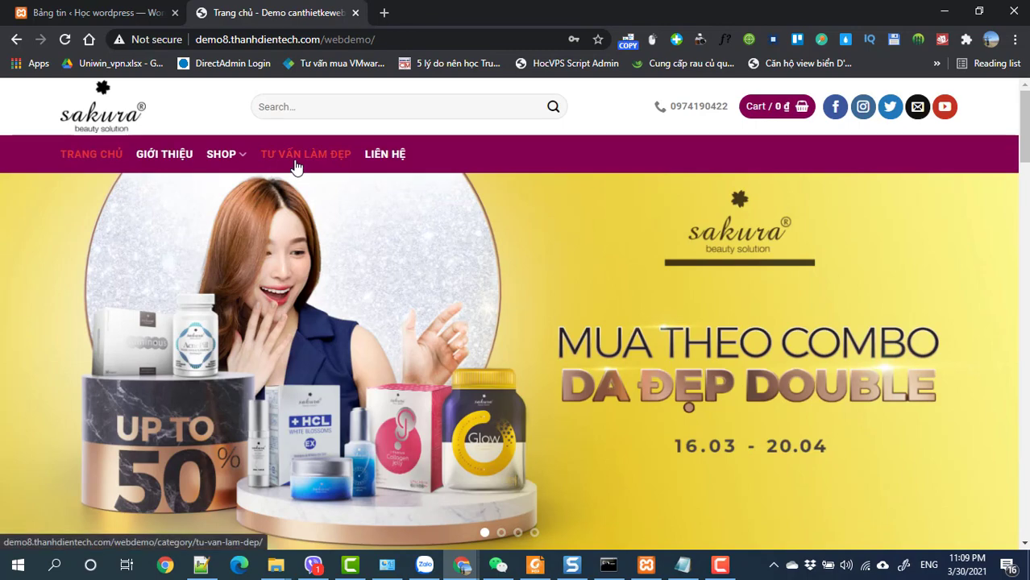
click(296, 157)
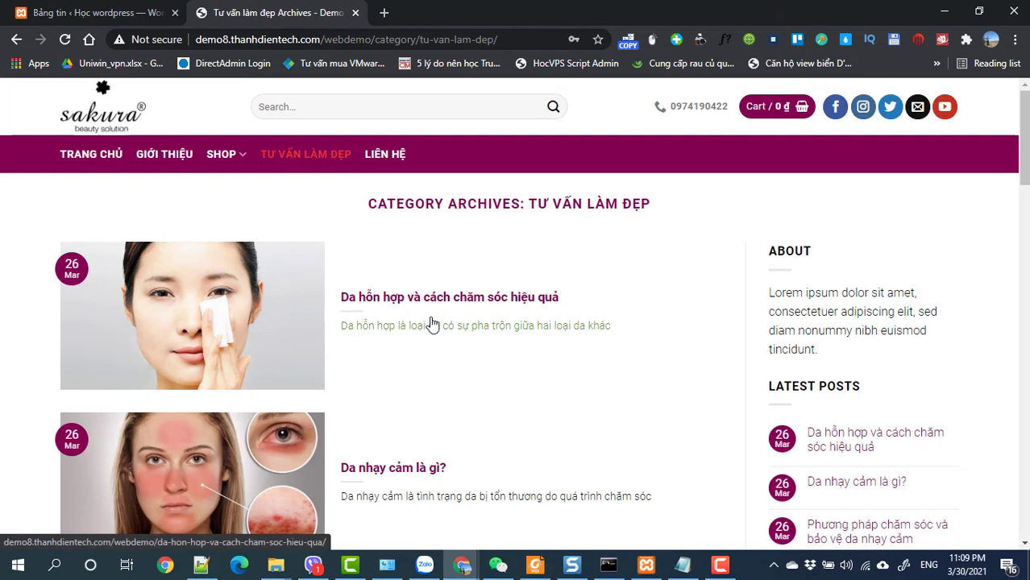
scroll(432, 324, down, 1)
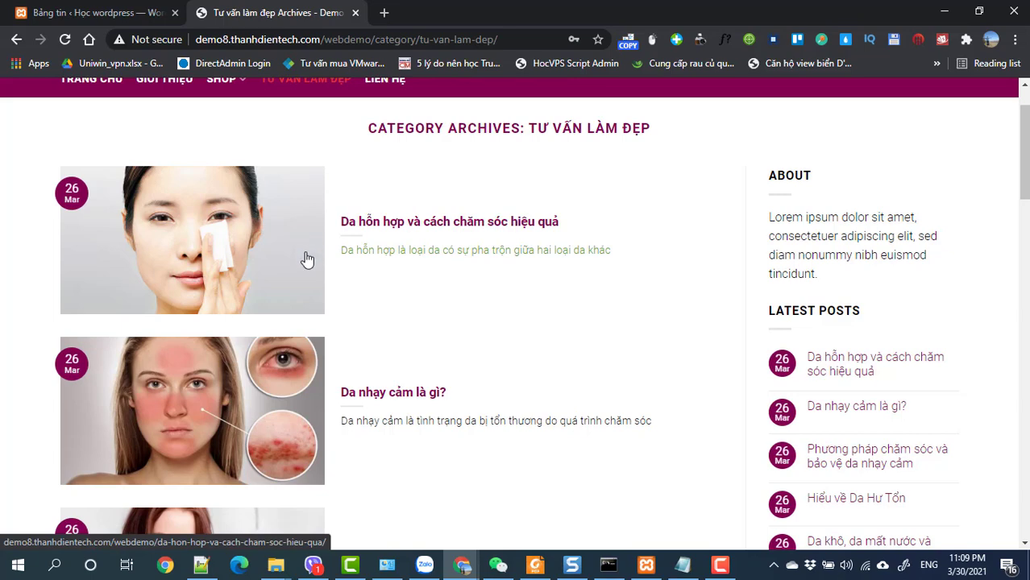
Return to the local dashboard and open a blank new post from the posts list to examine the default editor.
click(96, 17)
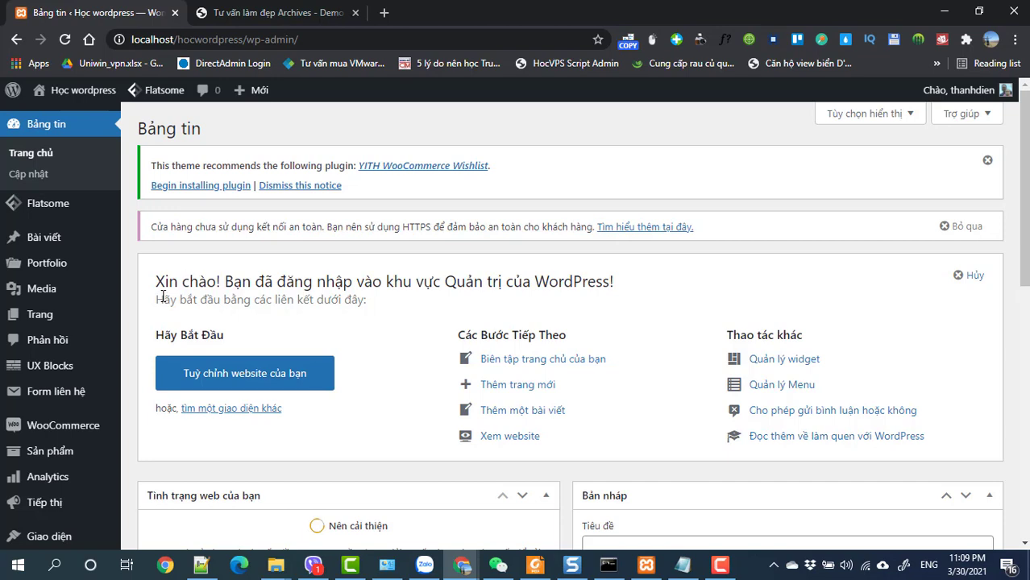
mouse_move(93, 272)
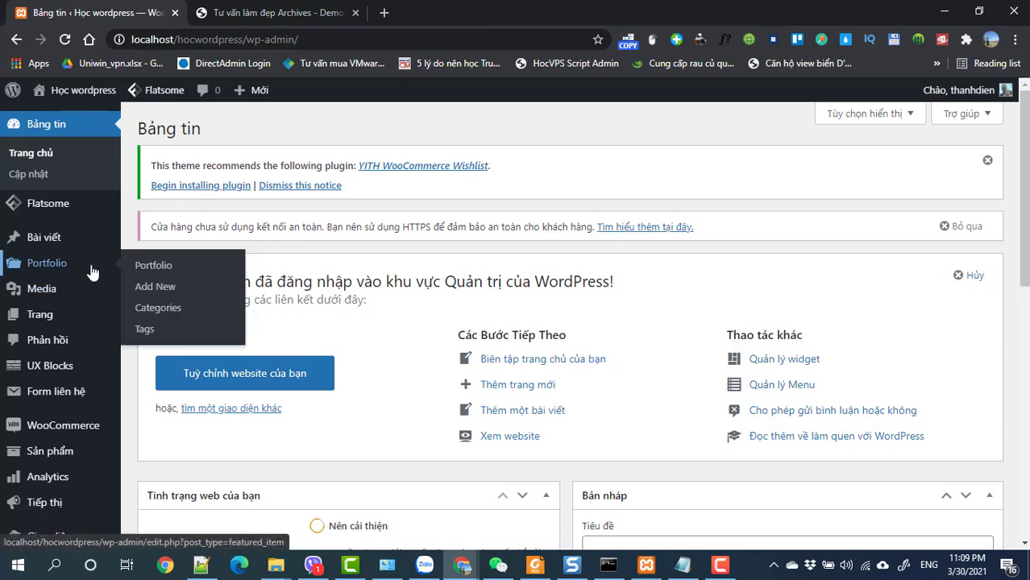
mouse_move(60, 234)
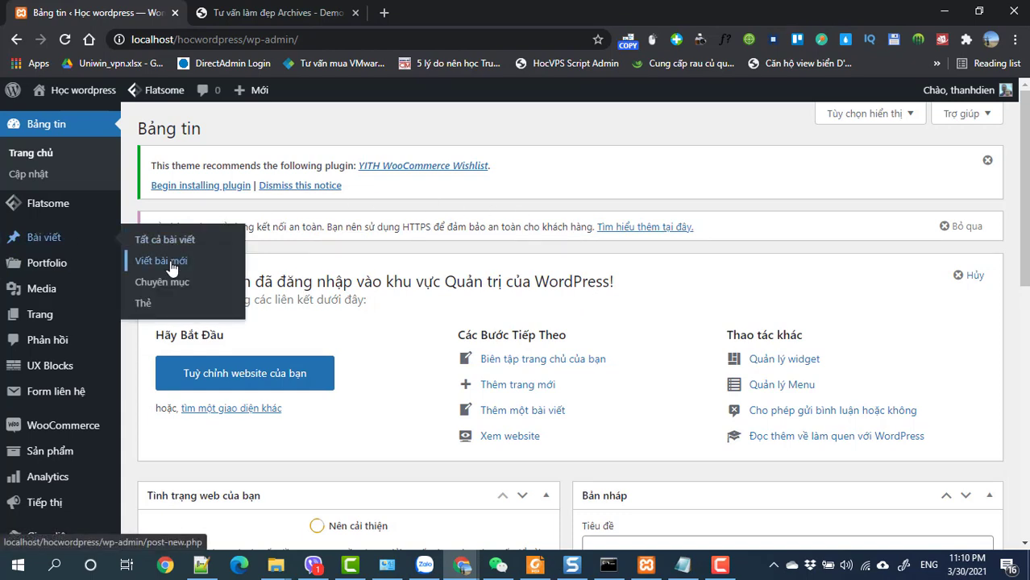
click(165, 250)
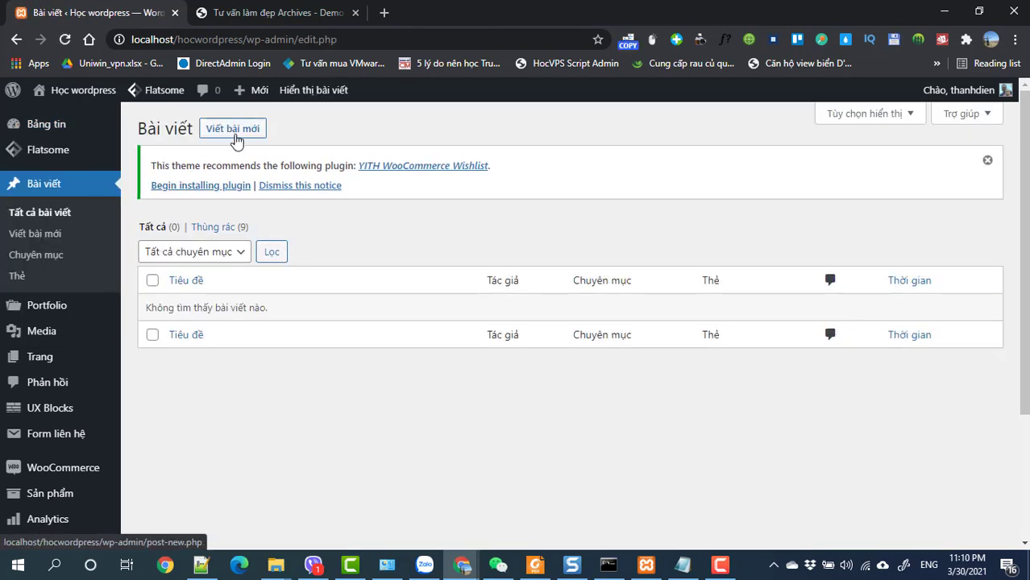
click(233, 129)
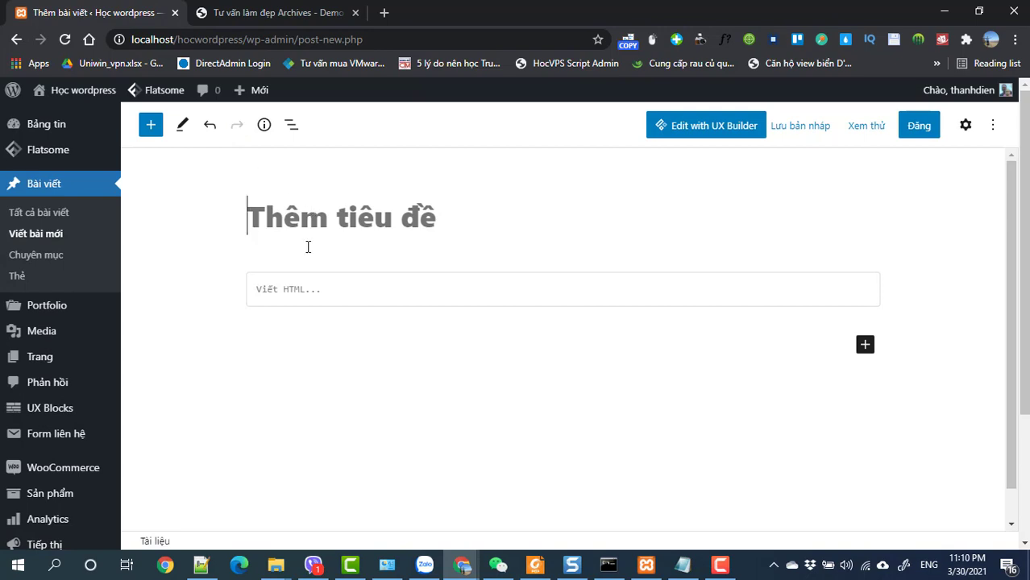
click(288, 286)
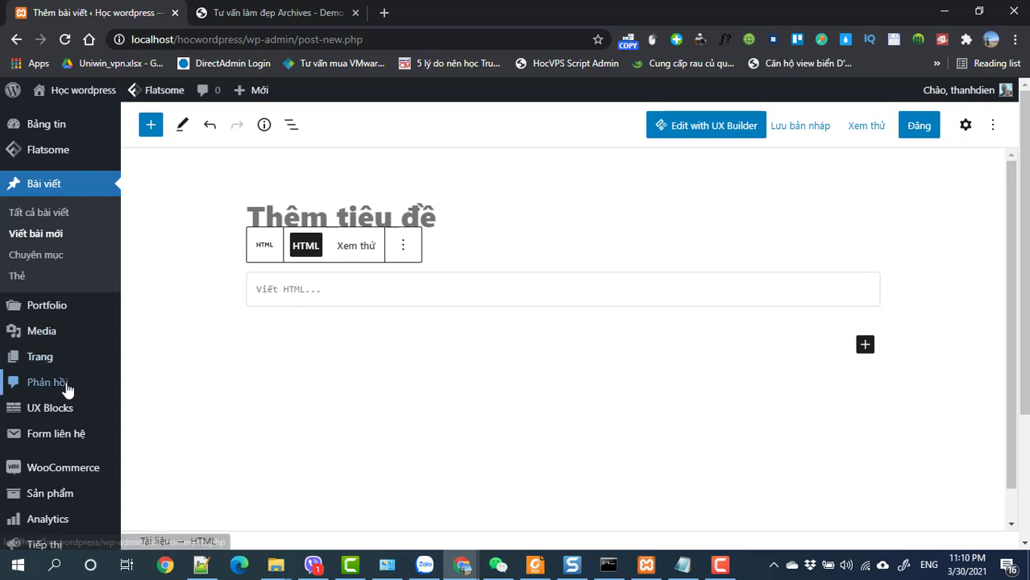
Leave the unsaved post and search the installable plugins for "wp-extra".
scroll(68, 390, down, 2)
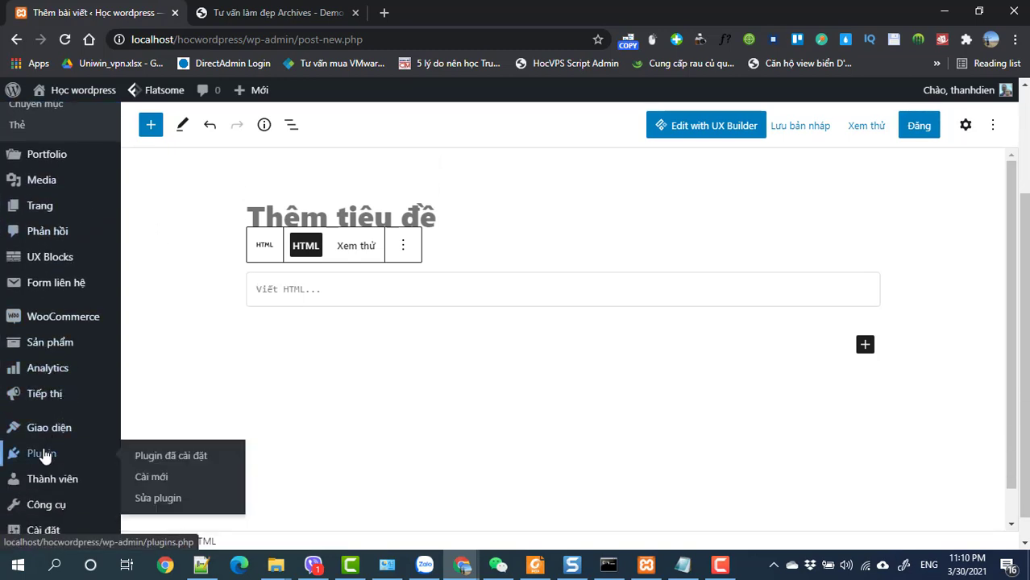
click(44, 456)
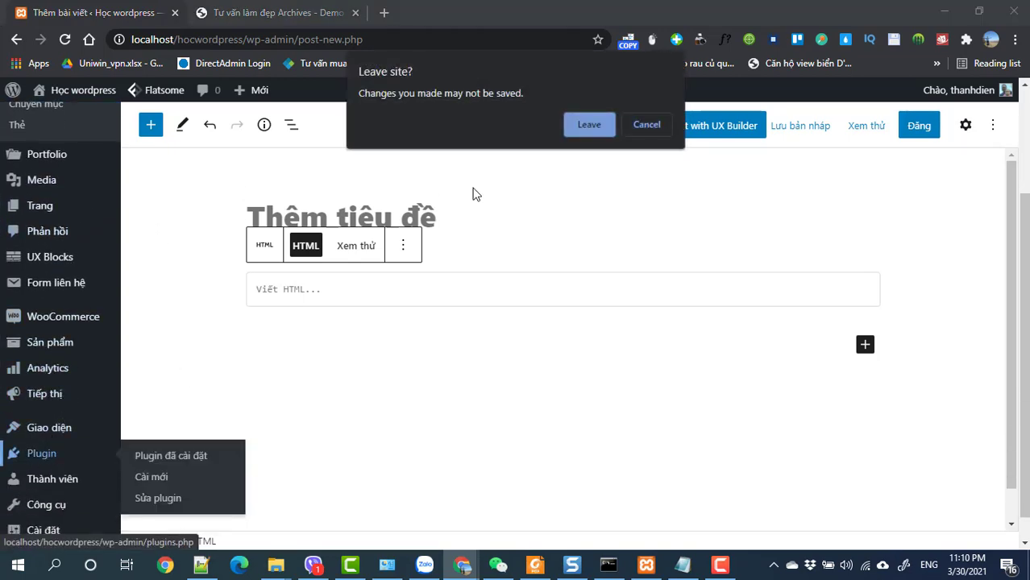
click(574, 126)
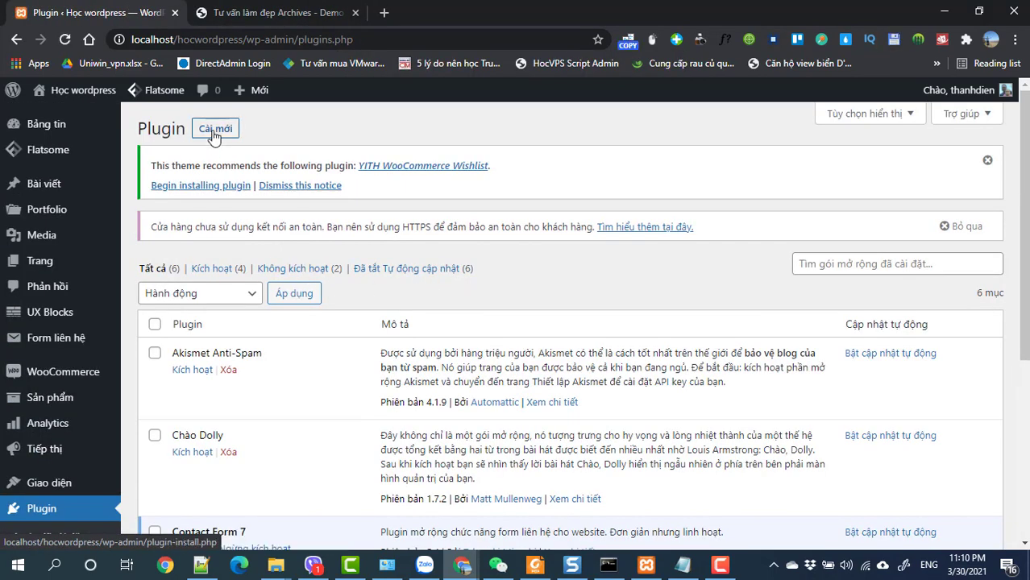
click(213, 131)
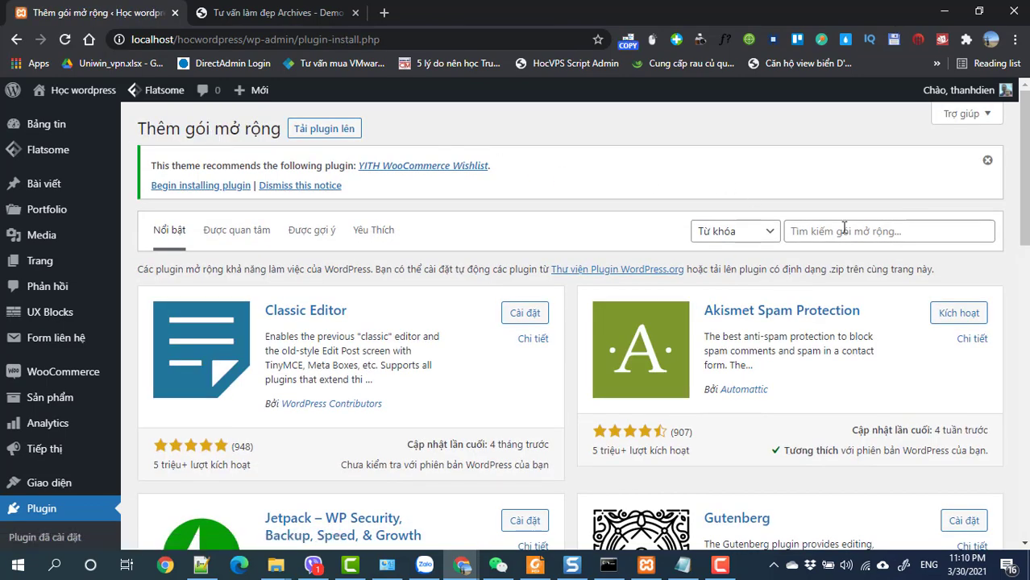
click(844, 228)
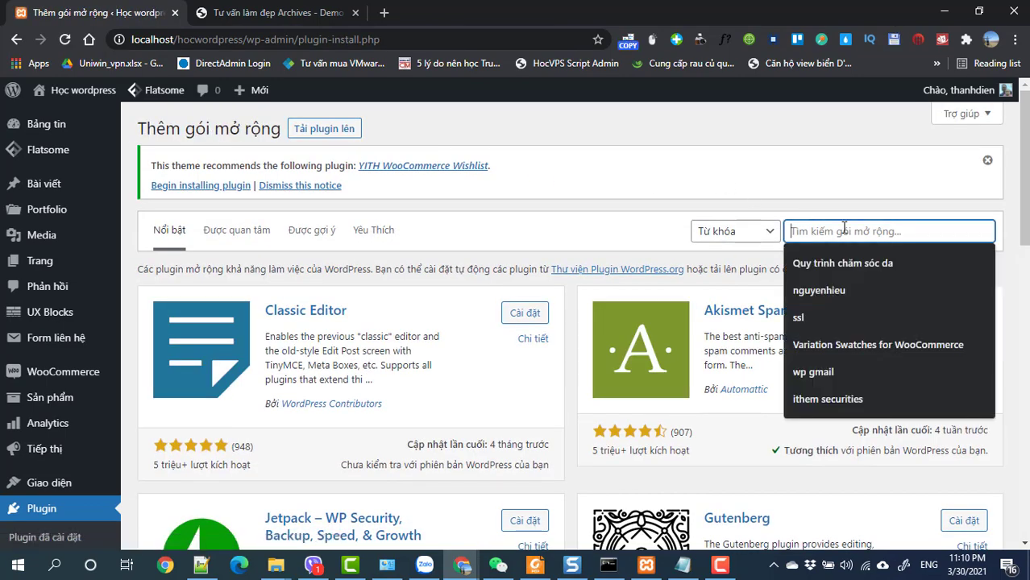
text(wp-)
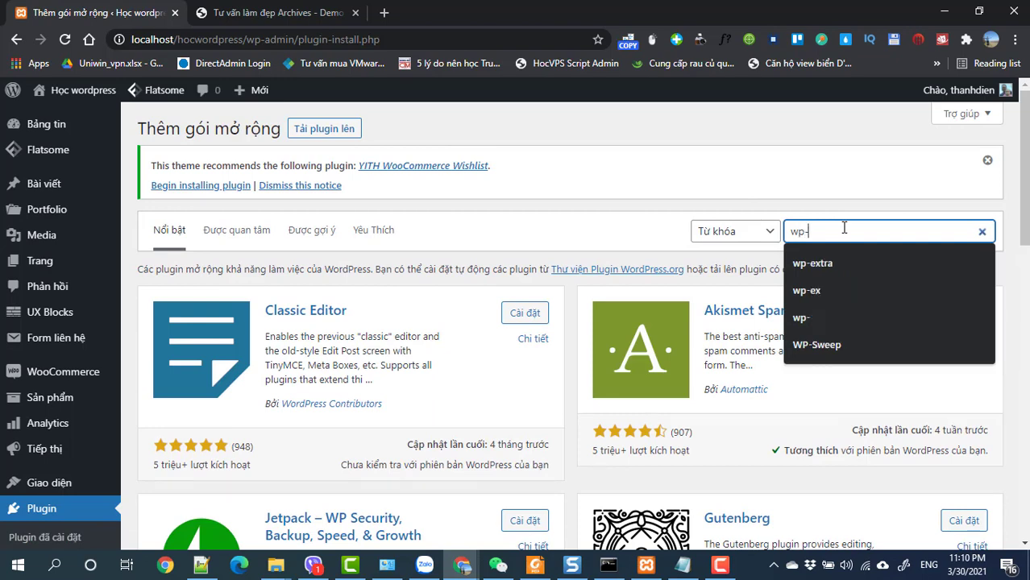
key(Down)
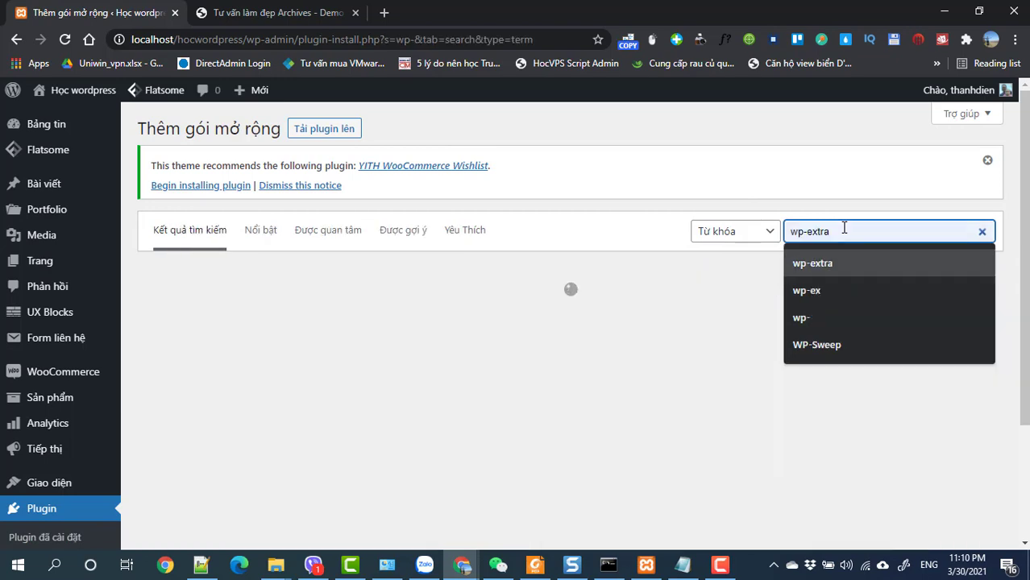
key(Return)
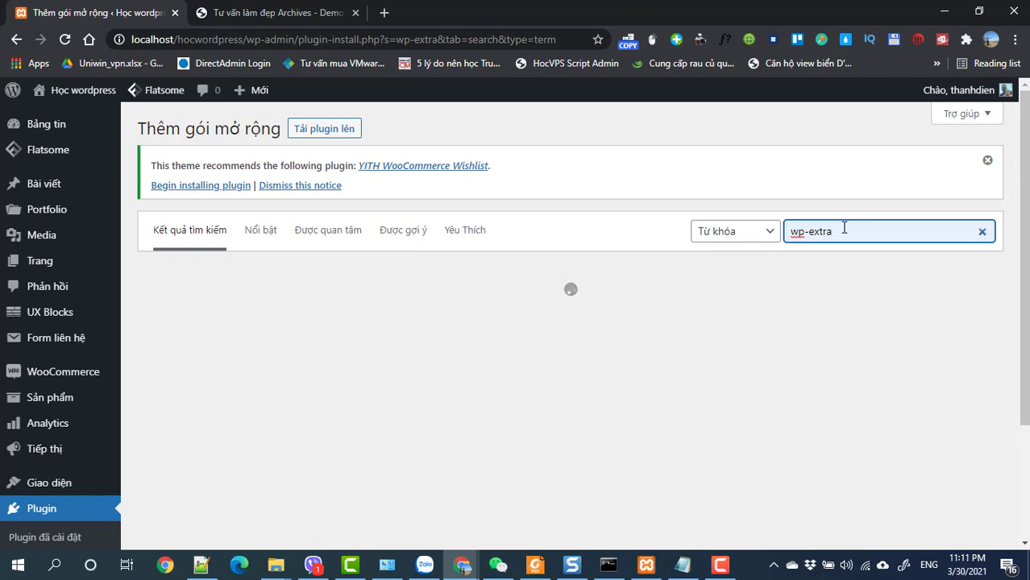
Install the WP Extra plugin by COP and activate it.
scroll(513, 403, down, 2)
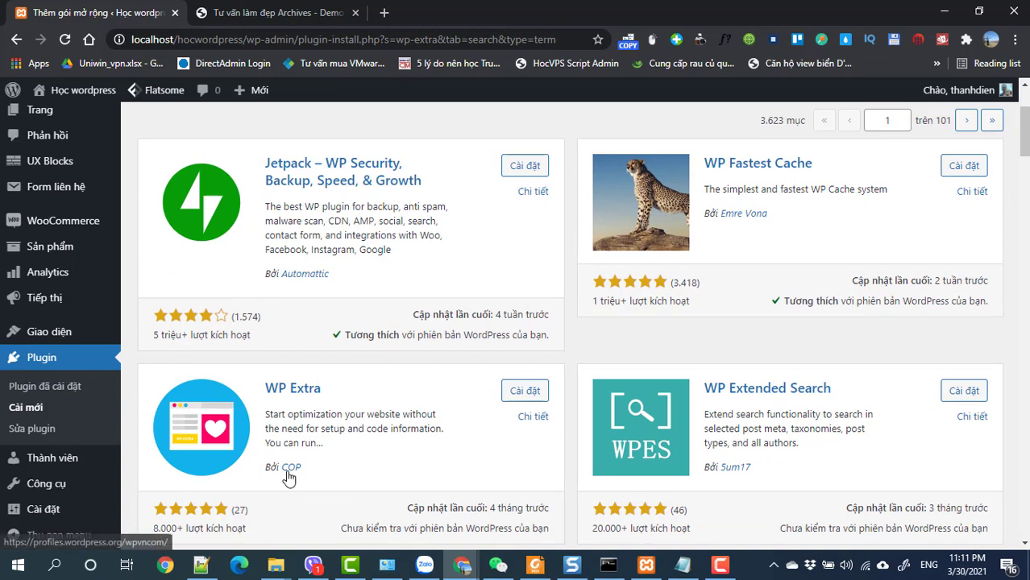
click(515, 395)
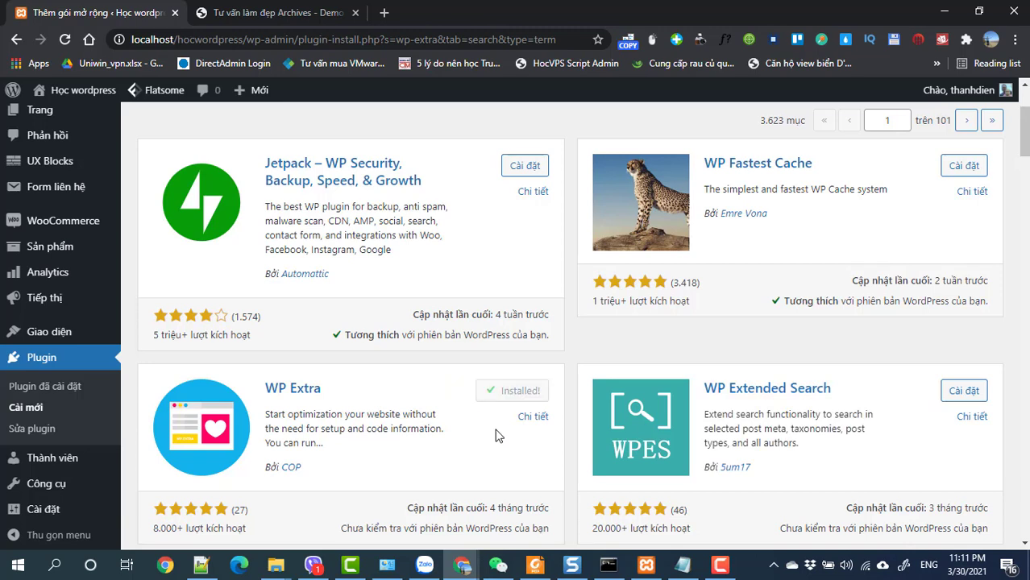
click(509, 394)
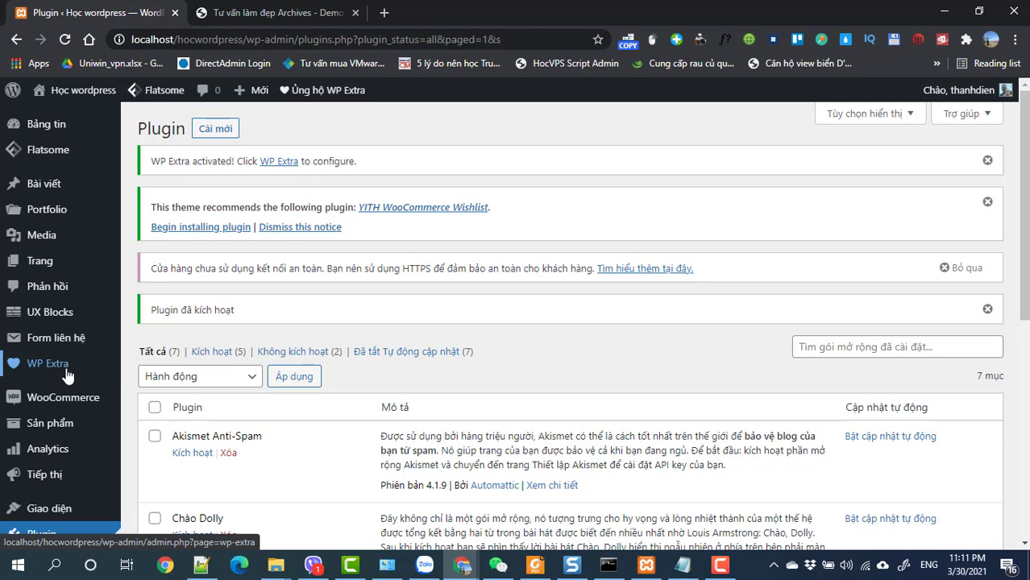
Check the WP Extra entry in the installed plugins list and open the plugin's configuration page.
scroll(258, 389, down, 5)
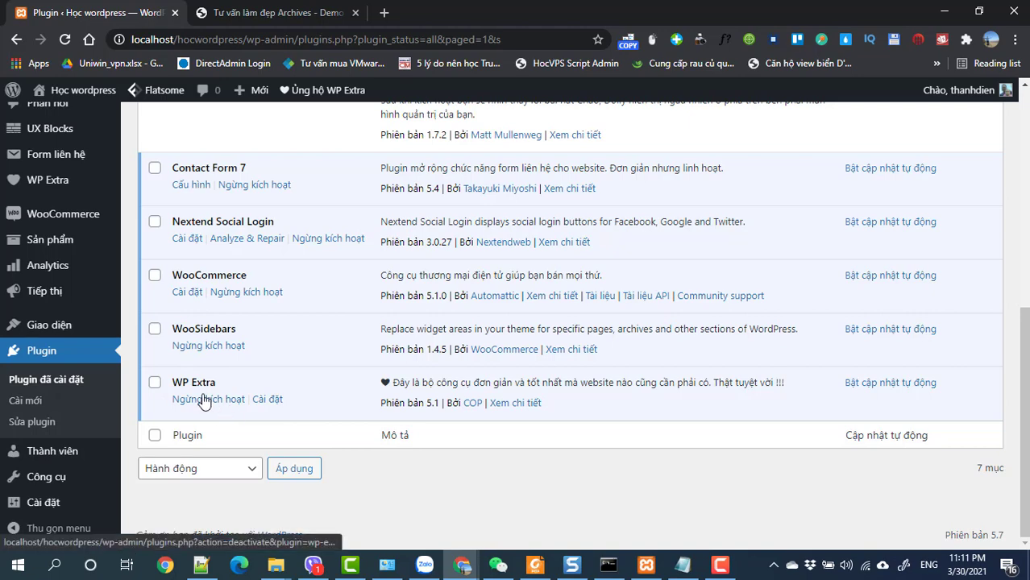
scroll(197, 395, up, 1)
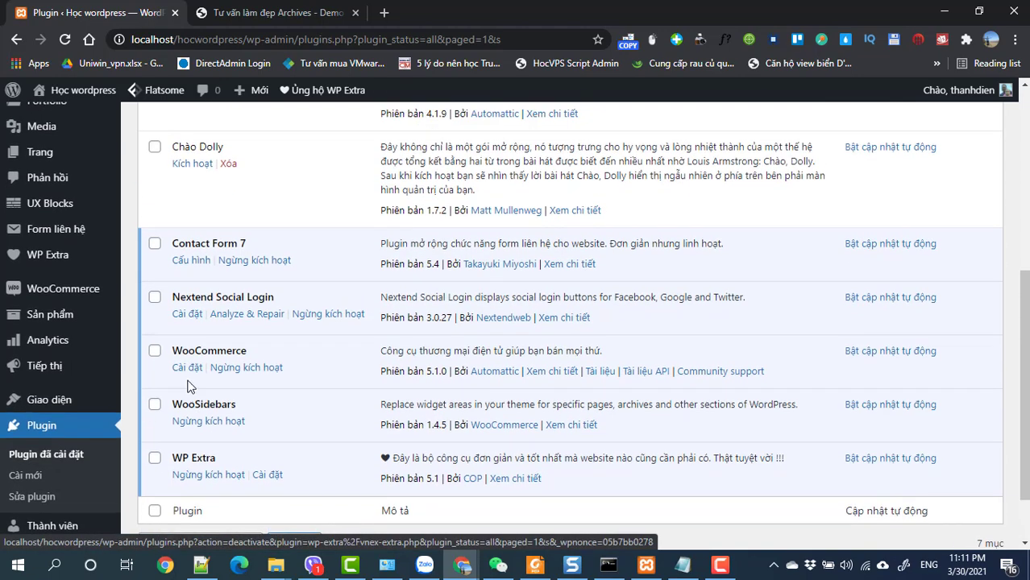
click(46, 261)
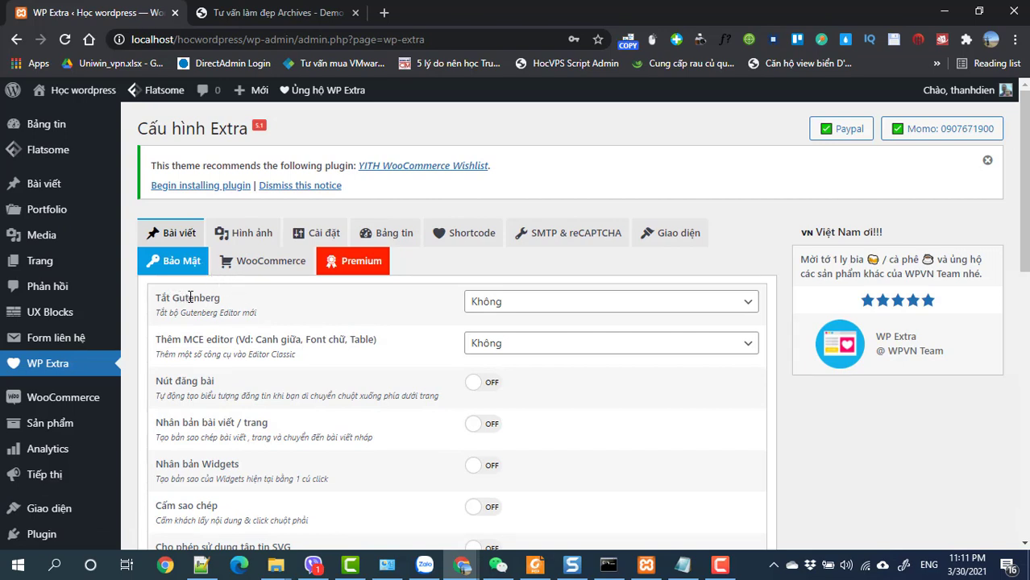
Set "Tắt Gutenberg" to "Tất cả" and the added MCE editor to "MCE Editor (Flatsome)".
click(506, 304)
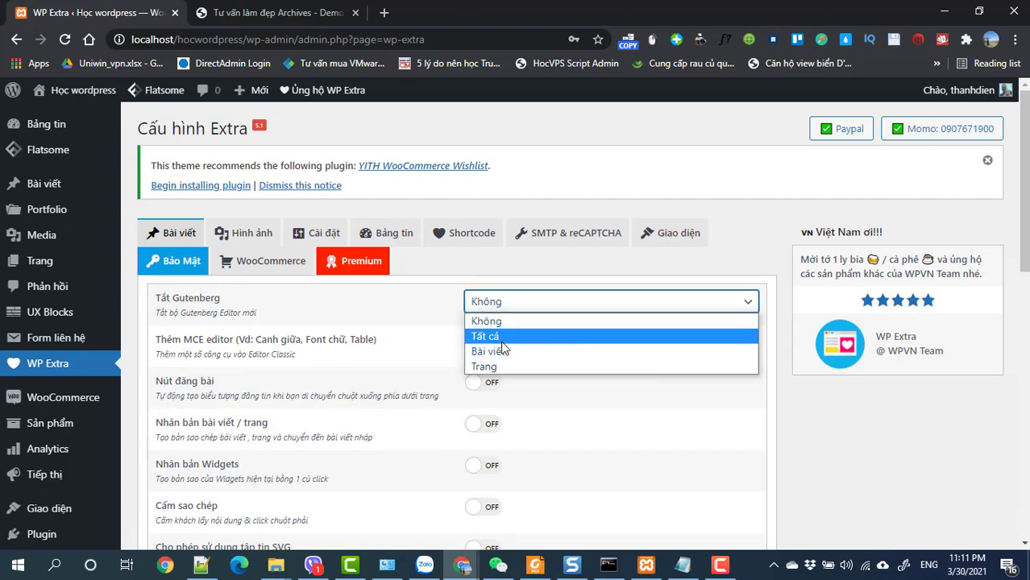
click(501, 335)
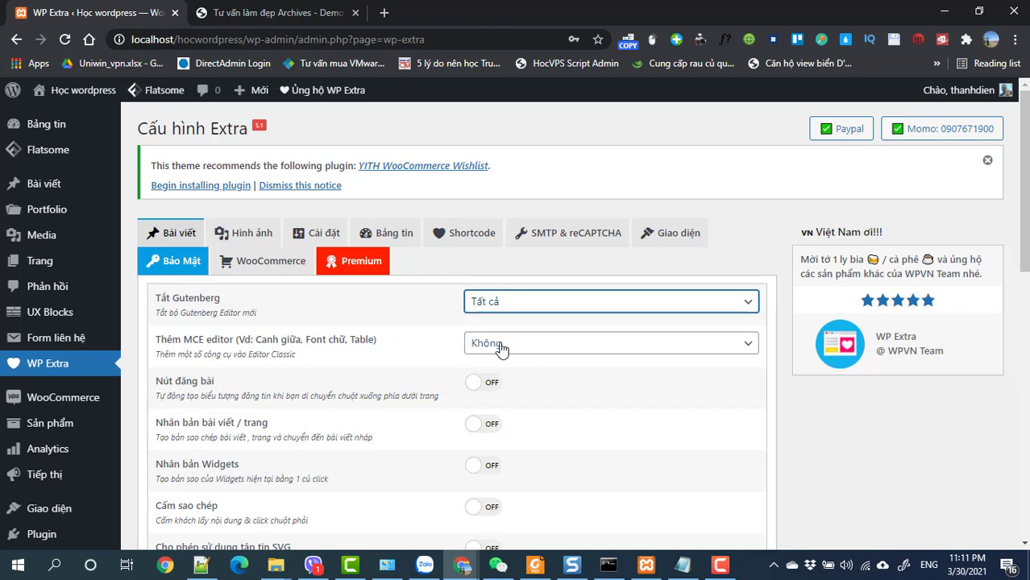
click(501, 347)
click(501, 389)
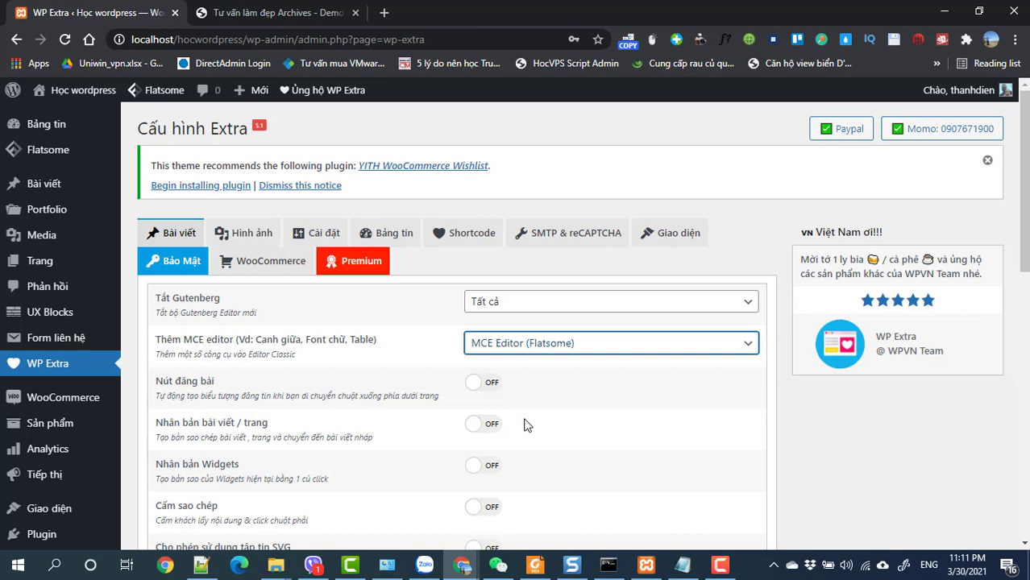
Enable the WP Extra options "Nút đăng bài", "Nhân bản bài viết / trang" and "Nhân bản Widgets".
click(486, 384)
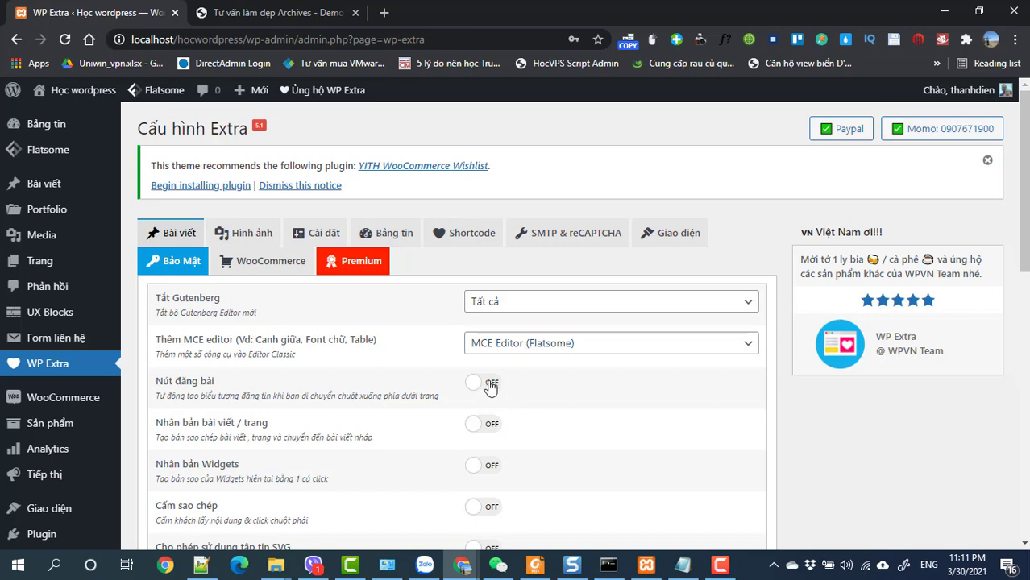
click(493, 431)
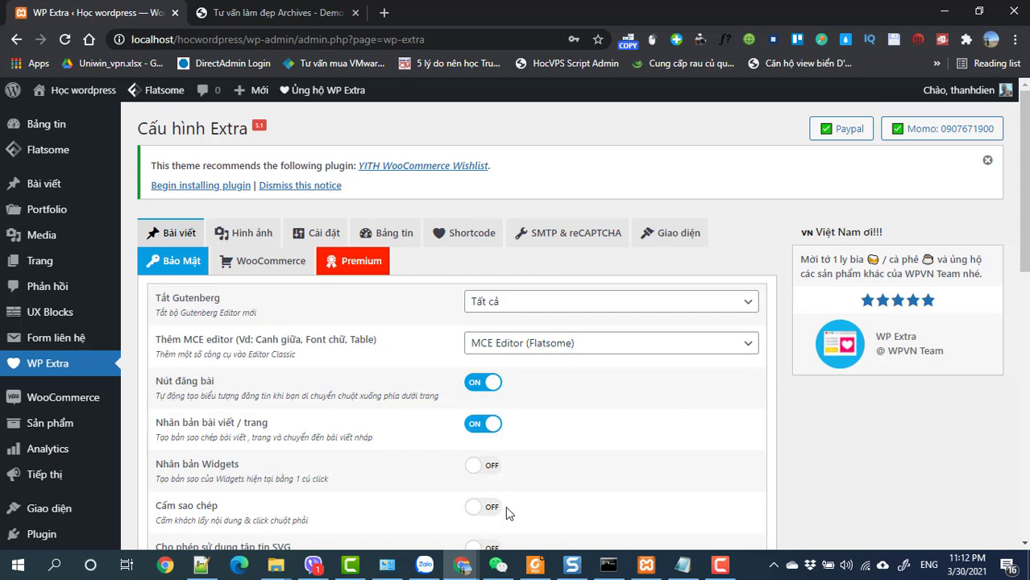
click(492, 472)
scroll(536, 472, down, 1)
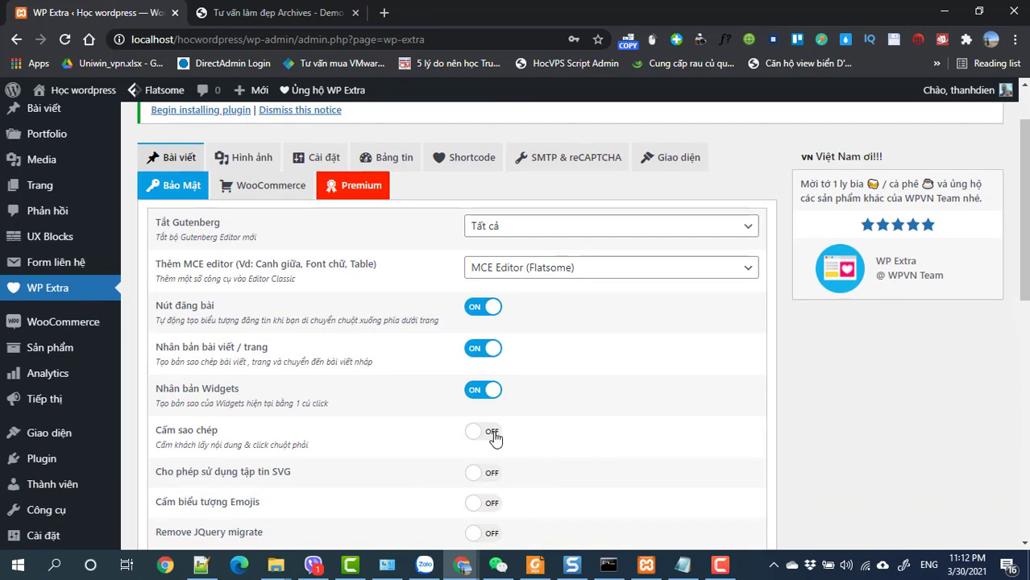
Enable "Cho phép sử dụng tập tin SVG", review the remaining post options and save the changes.
scroll(495, 437, down, 1)
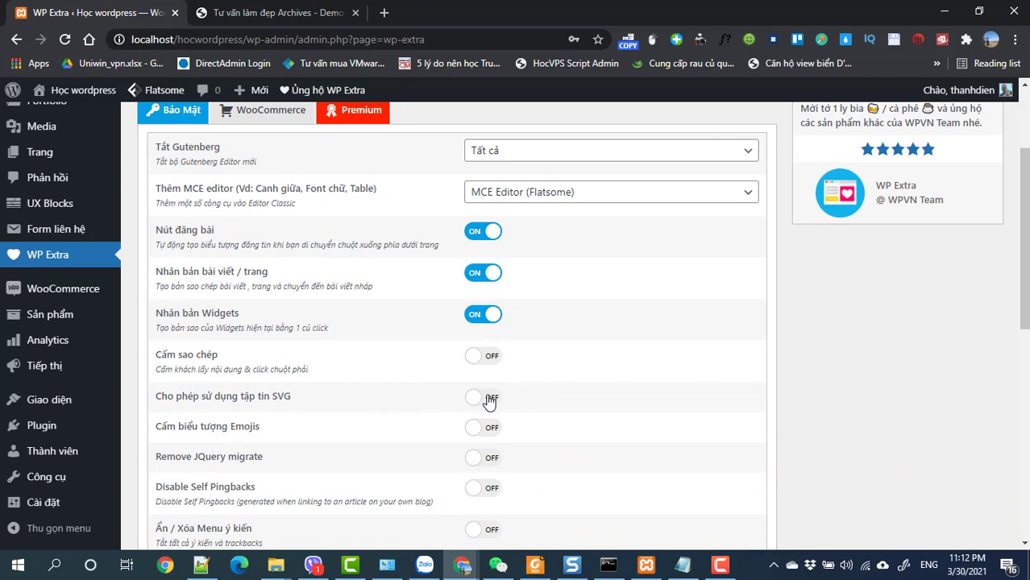
click(489, 399)
scroll(503, 437, down, 3)
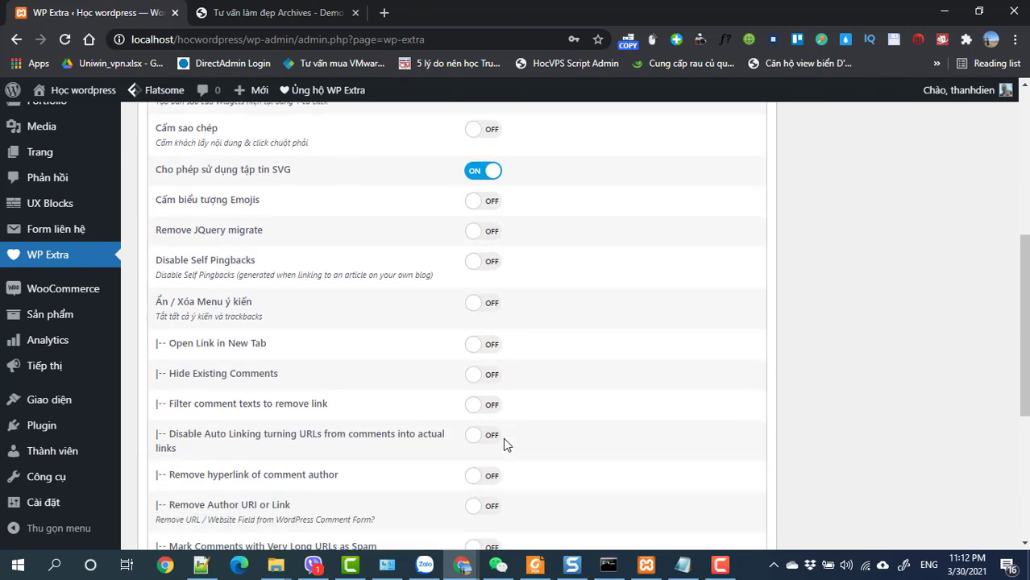
scroll(503, 439, down, 3)
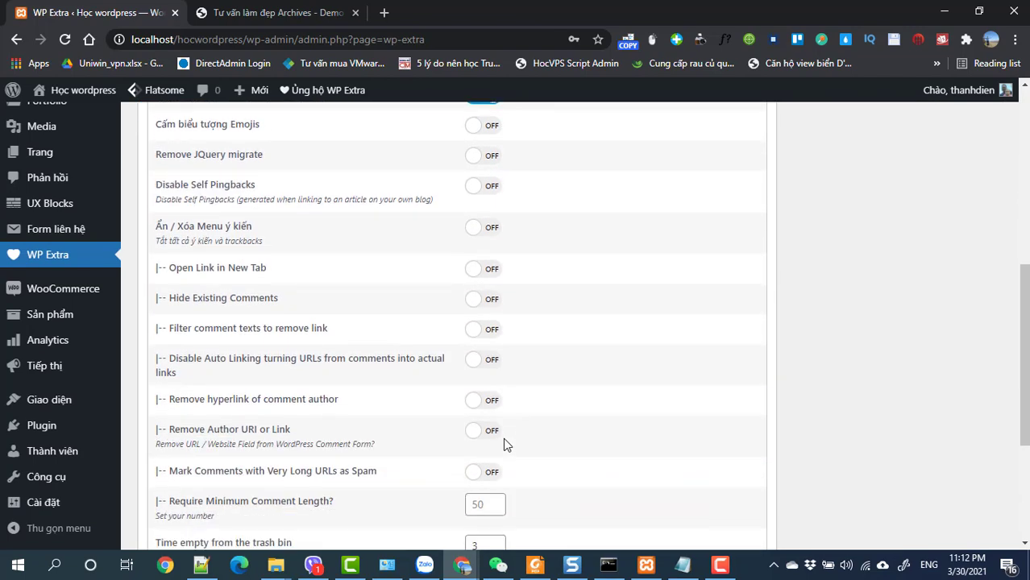
scroll(502, 442, down, 1)
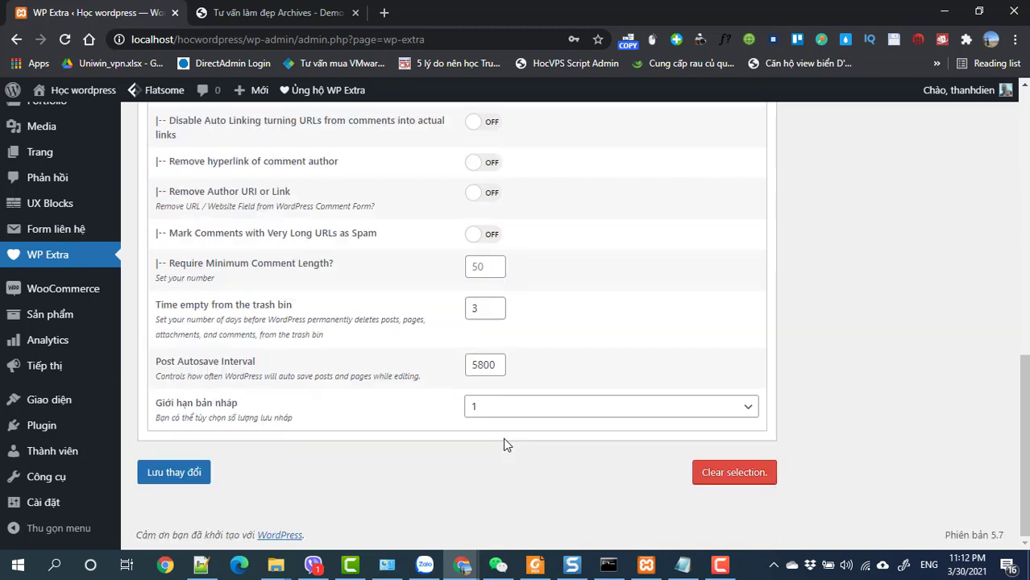
scroll(502, 443, up, 2)
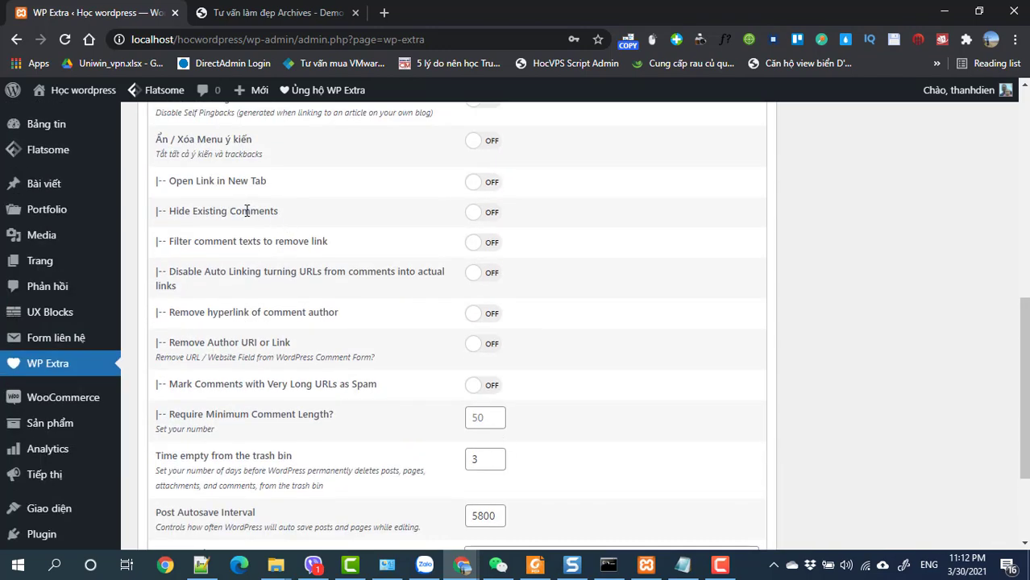
scroll(418, 372, down, 2)
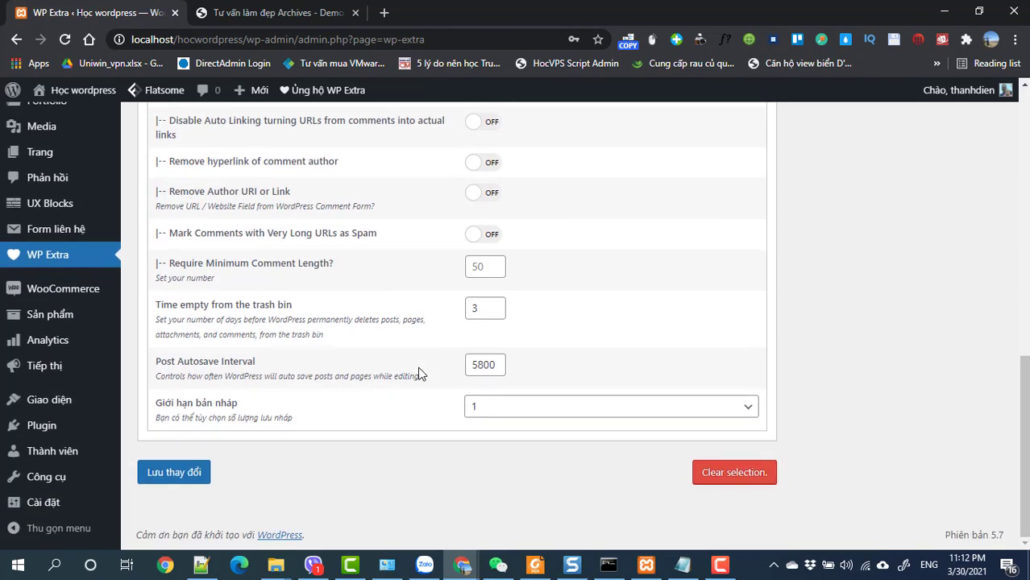
click(183, 473)
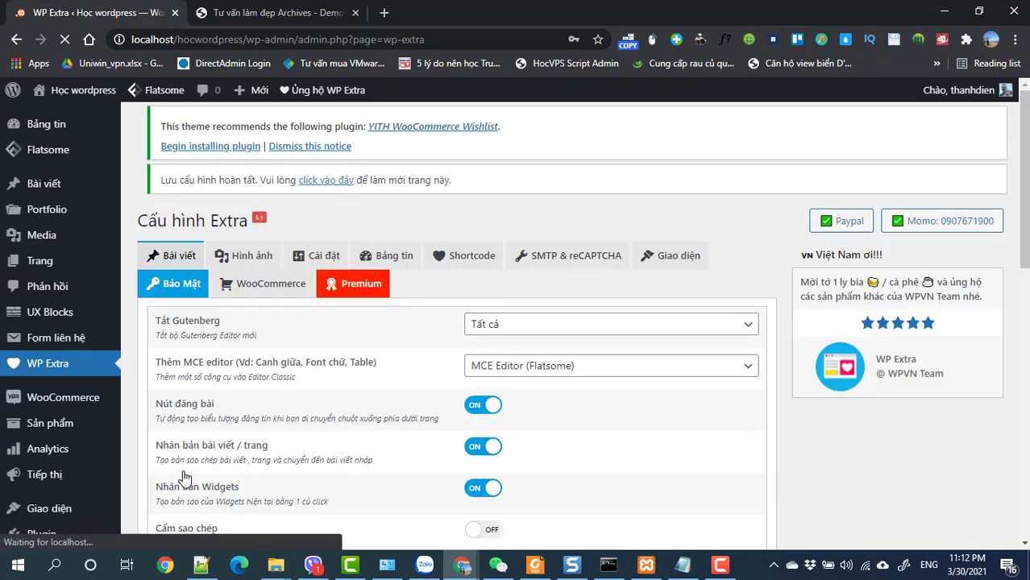
In the WP Extra image settings, enable "Tự động lưu ảnh vào bài viết" and keep Save Image at "Chỉ tin mới".
click(243, 282)
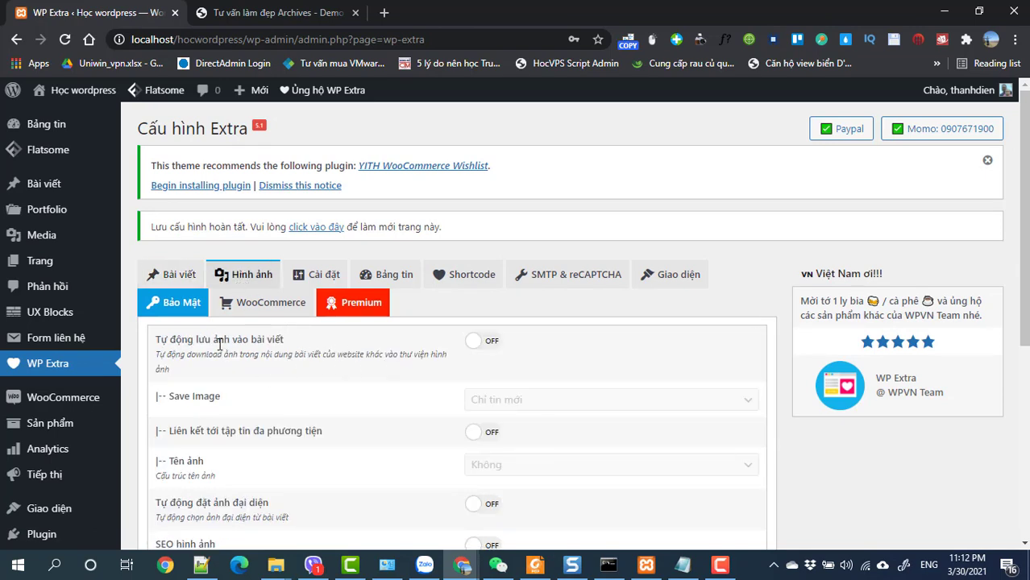
click(489, 342)
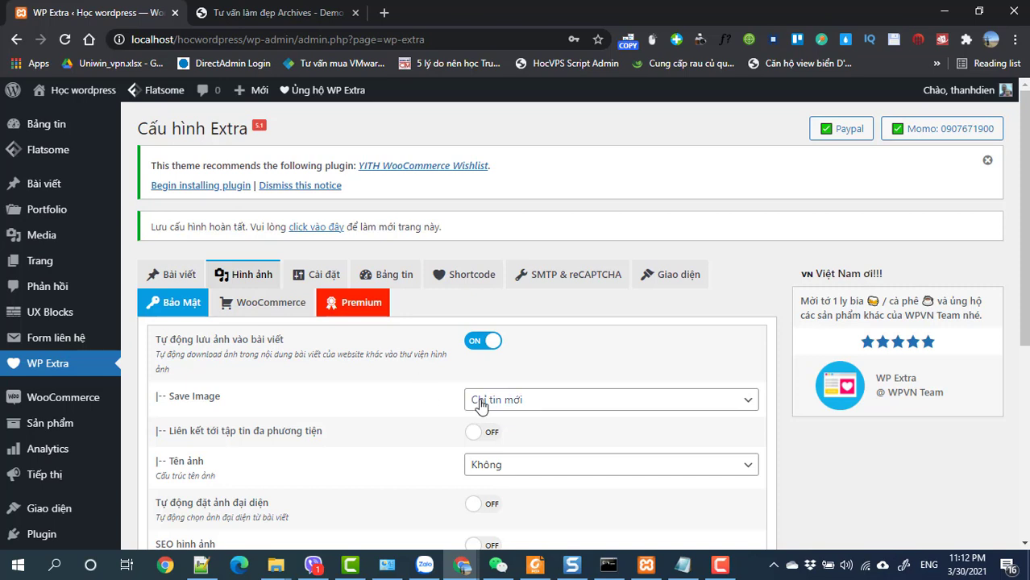
scroll(480, 405, down, 1)
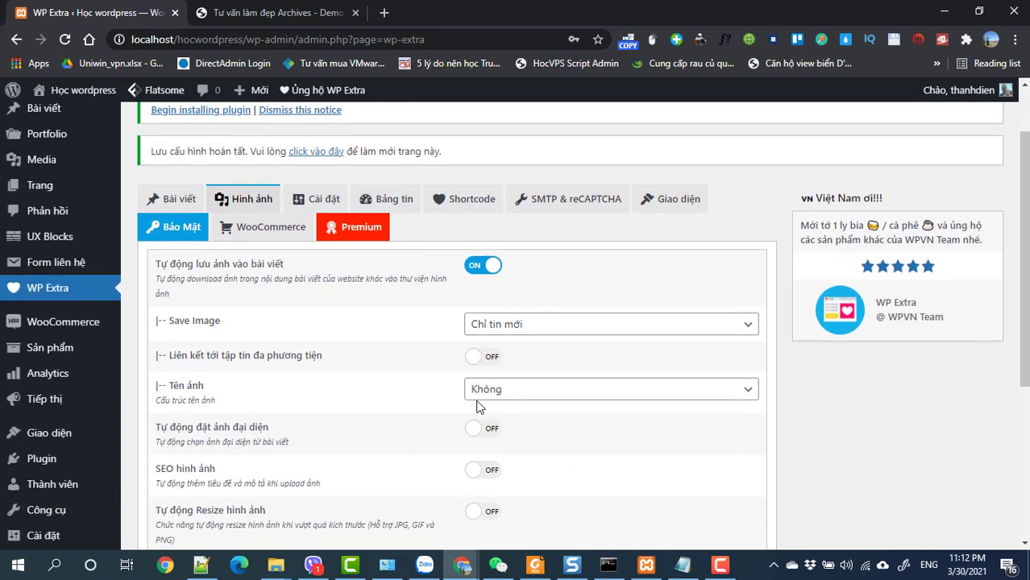
click(538, 327)
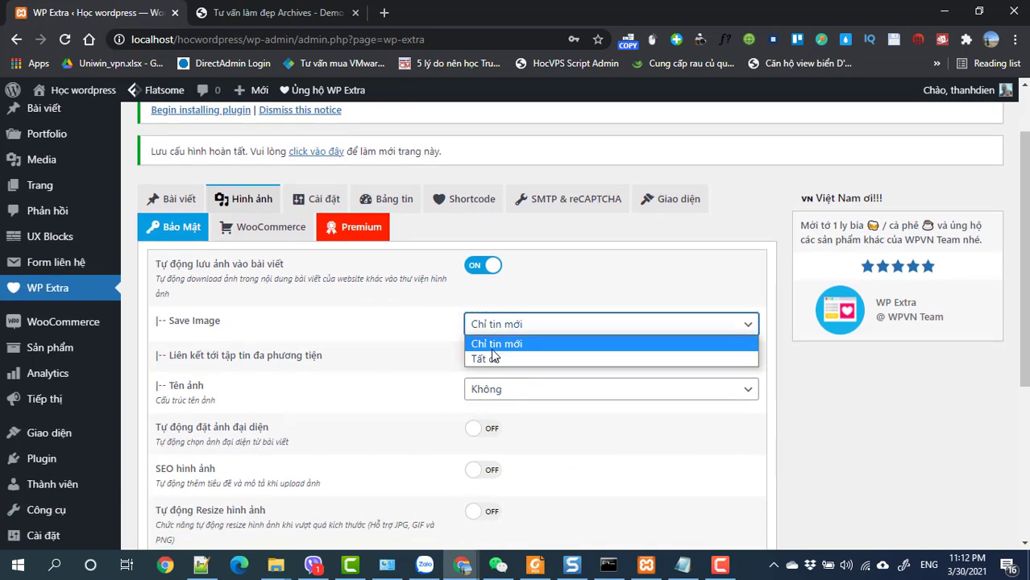
key(Escape)
scroll(493, 357, down, 1)
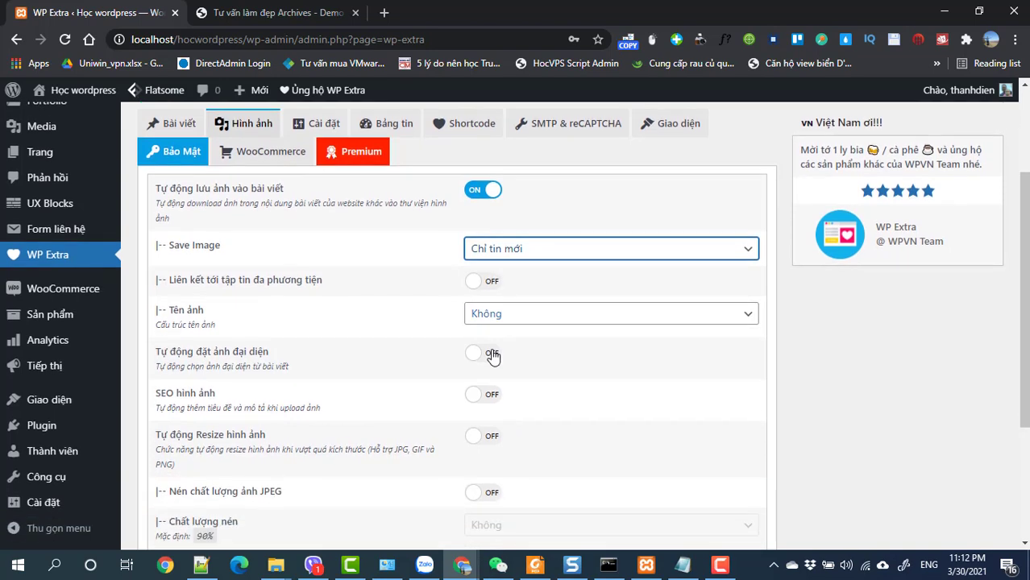
Enable "Liên kết tới tập tin đa phương tiện" and set "Tên ảnh" to "Slug (Vd: image.jpg)".
click(487, 280)
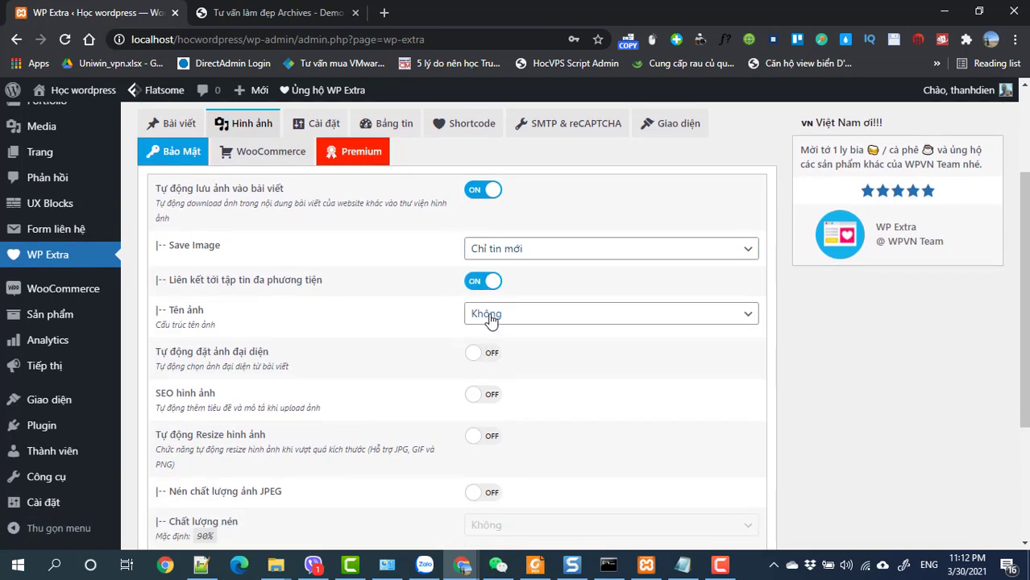
click(490, 317)
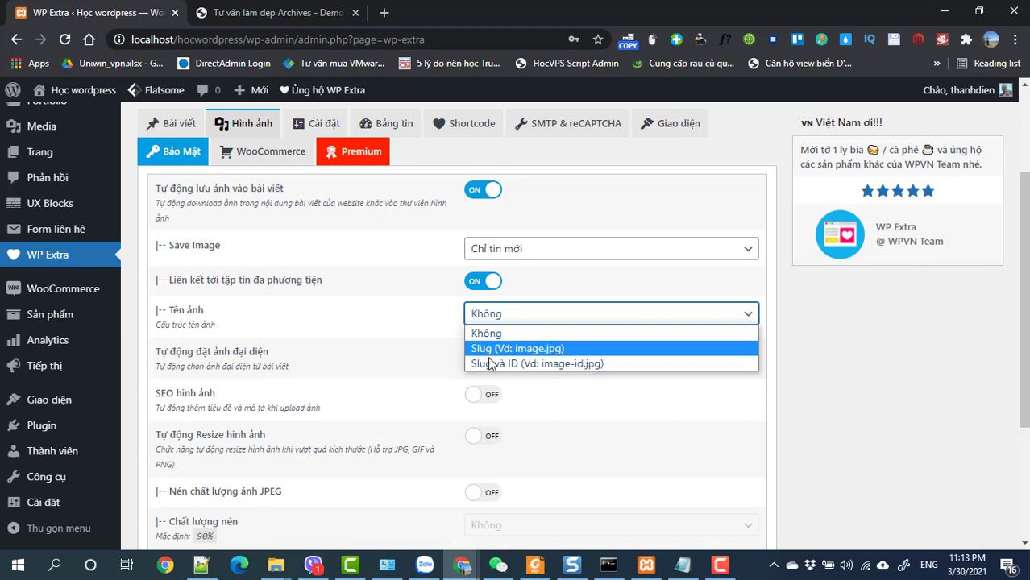
click(490, 349)
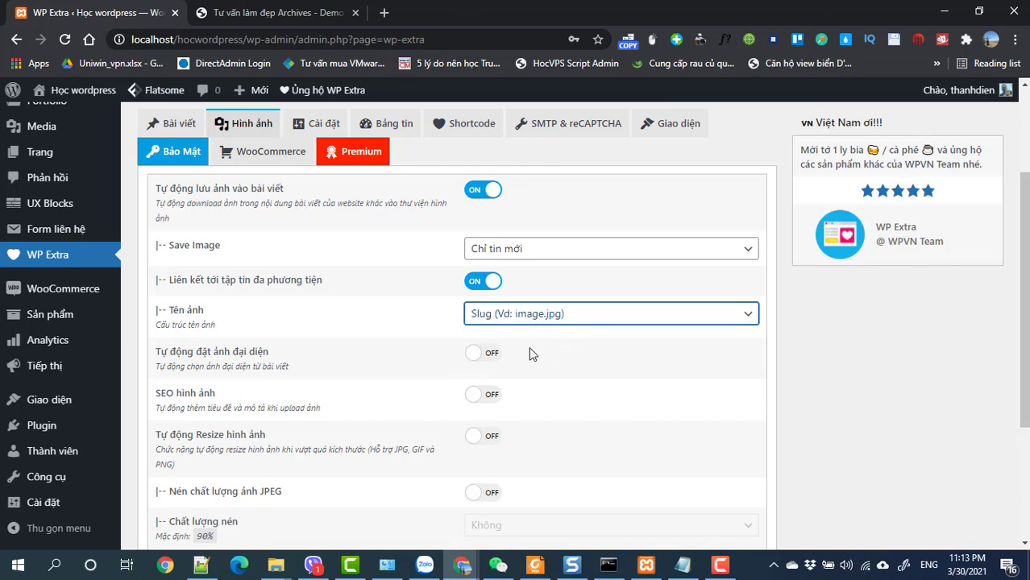
Enable "Tự động đặt ảnh đại diện" and "SEO hình ảnh", and save the image settings.
click(487, 355)
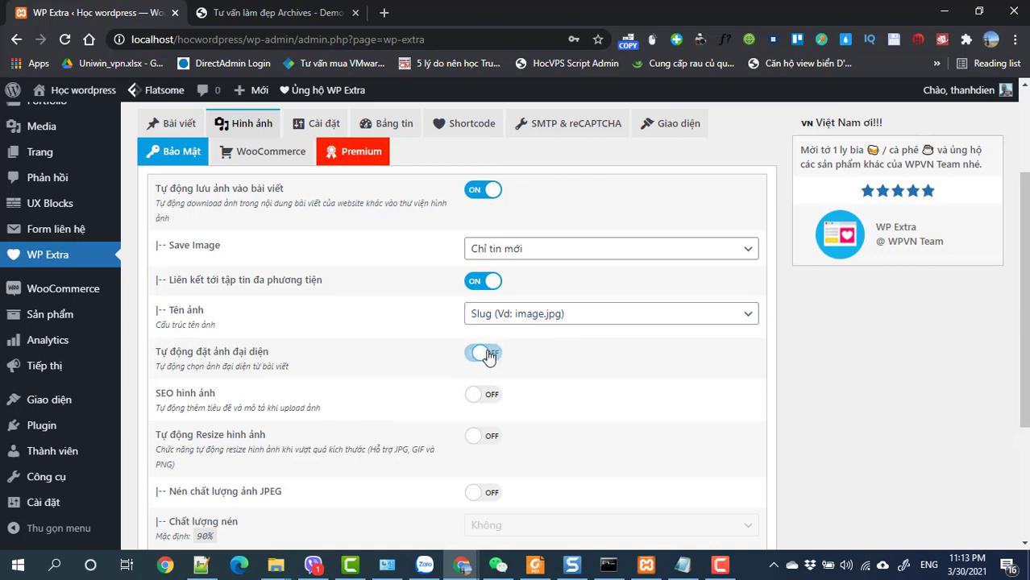
click(487, 396)
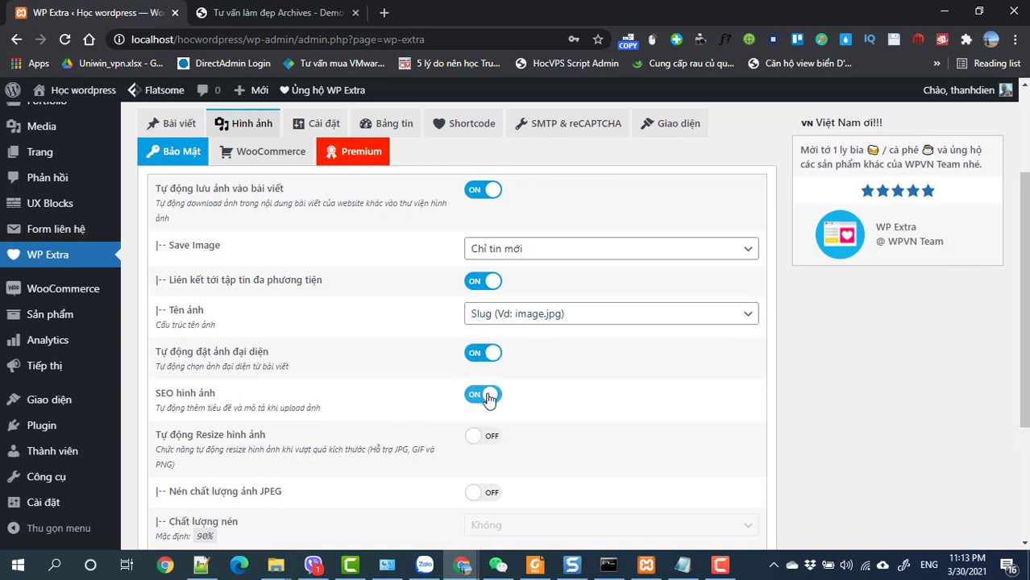
scroll(487, 398, down, 1)
scroll(483, 419, down, 2)
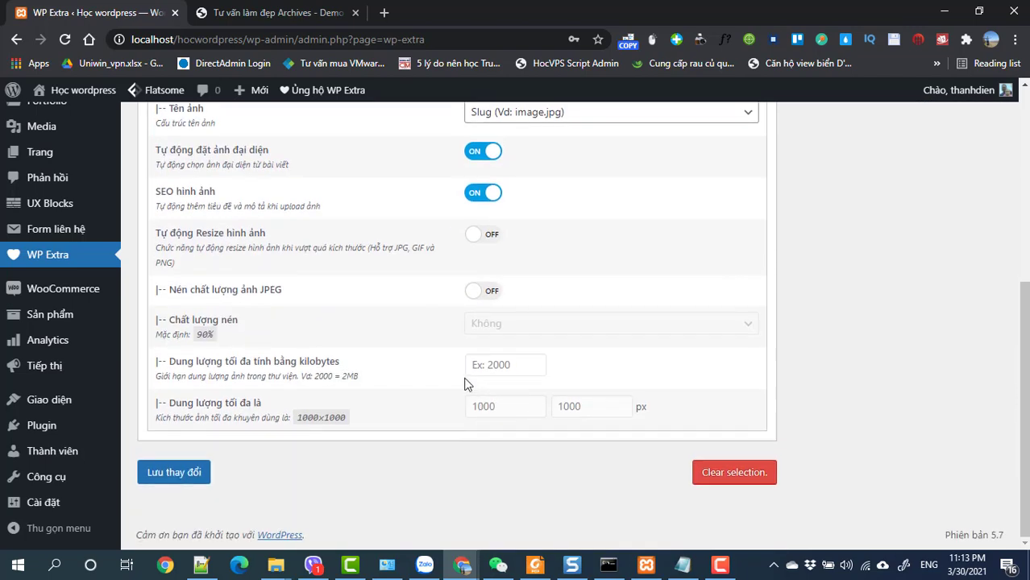
scroll(492, 385, up, 3)
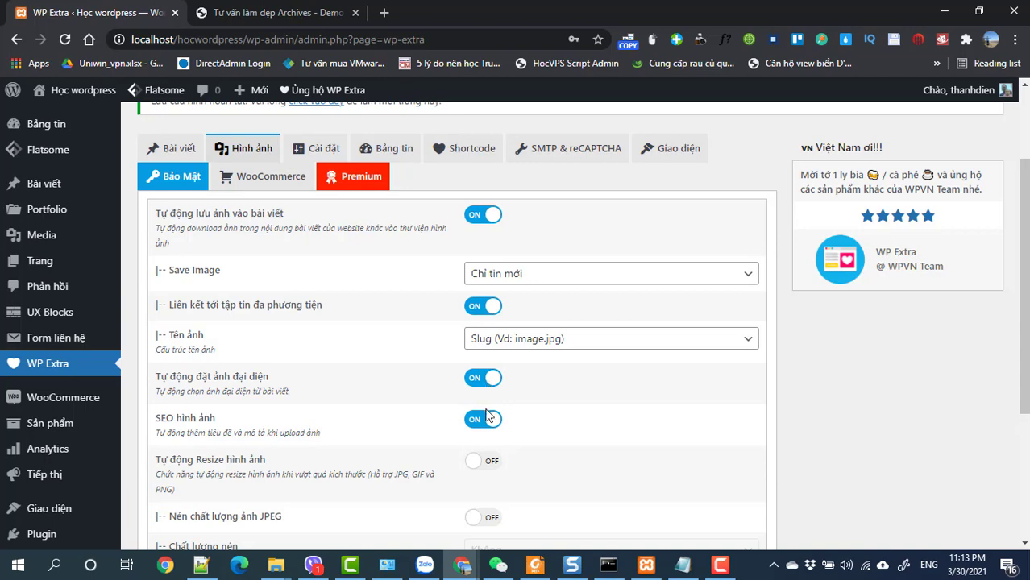
scroll(483, 419, down, 3)
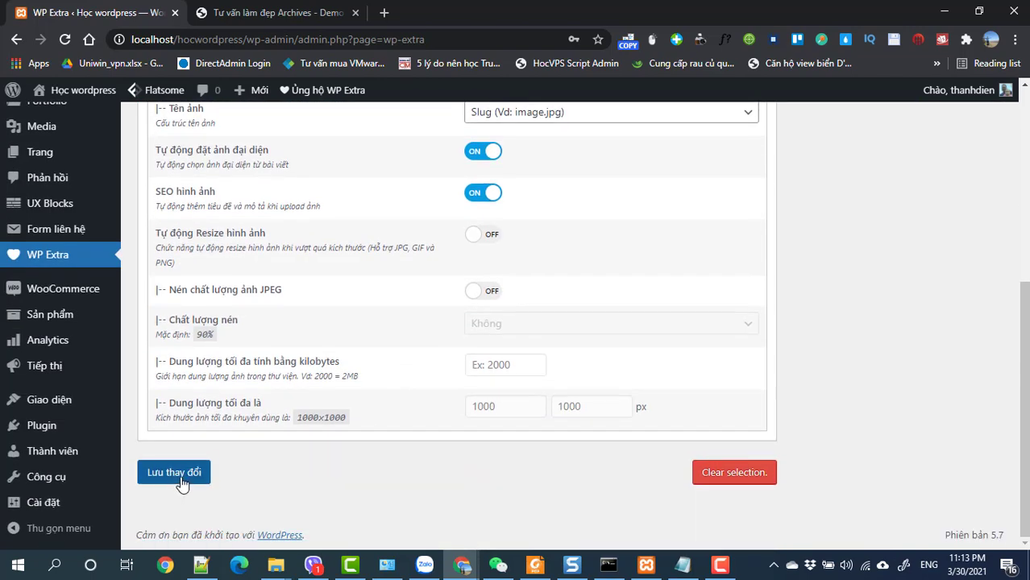
click(178, 474)
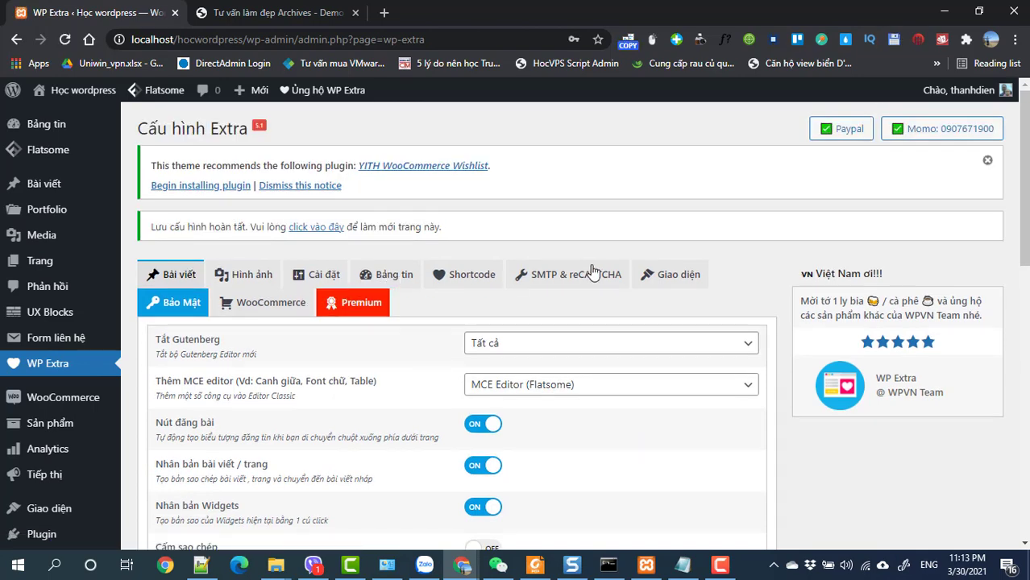
Review the WooCommerce options in the WP Extra configuration.
click(265, 312)
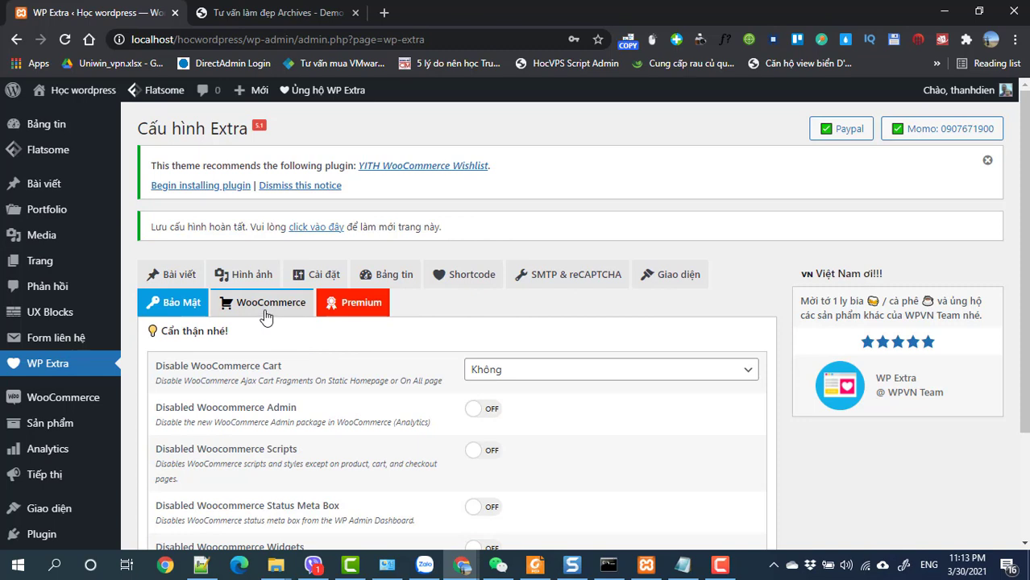
scroll(290, 354, down, 2)
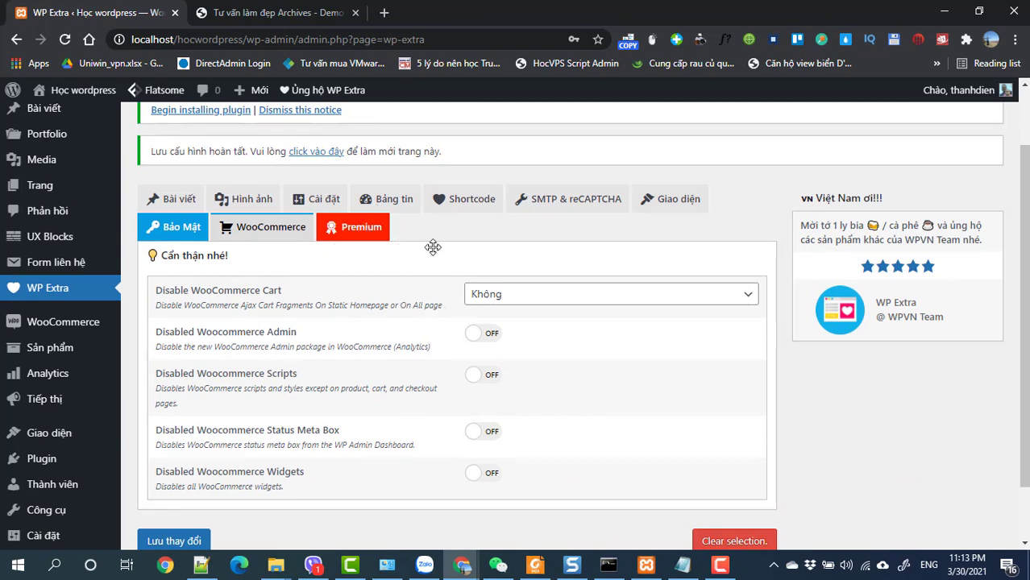
scroll(153, 334, up, 2)
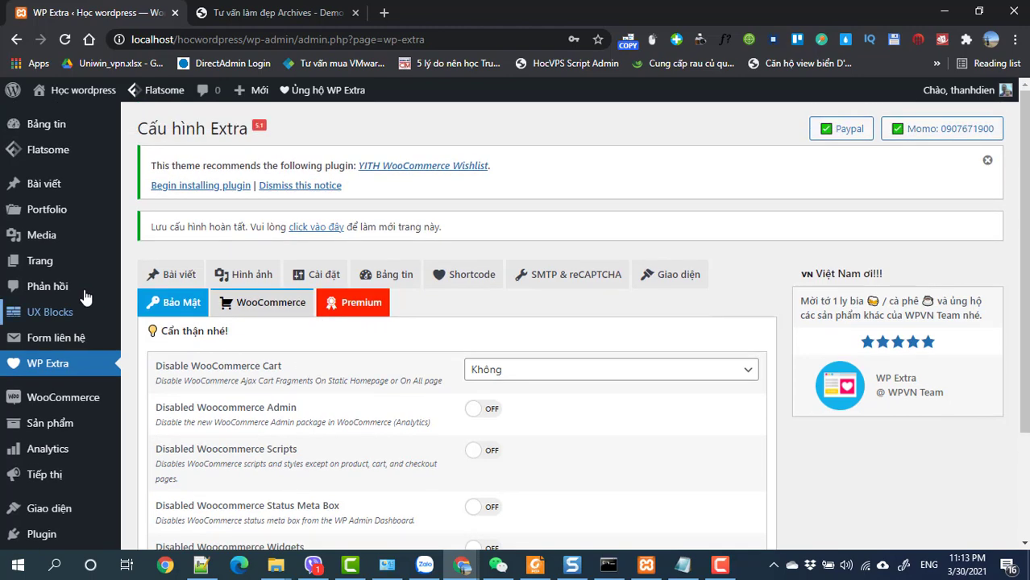
Start a new post and look over the classic editor's title field, toolbar and content area.
mouse_move(83, 184)
click(170, 212)
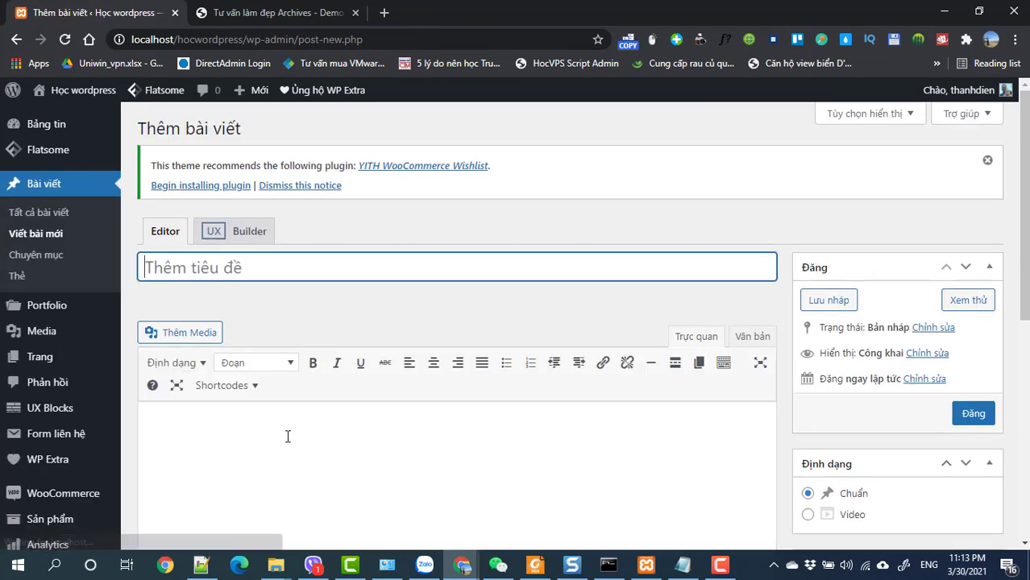
click(287, 436)
scroll(623, 434, down, 1)
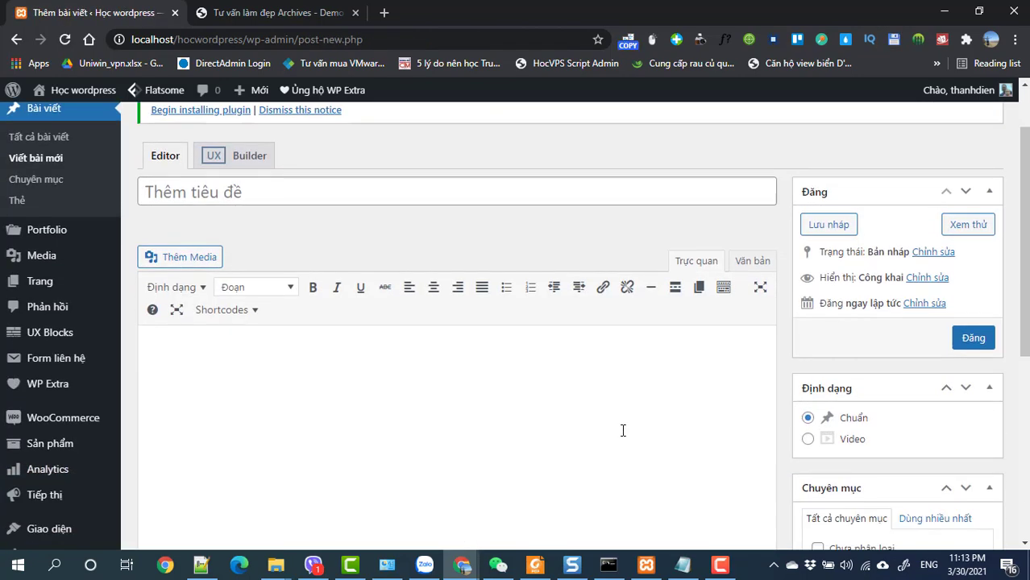
scroll(620, 428, up, 1)
scroll(337, 148, down, 1)
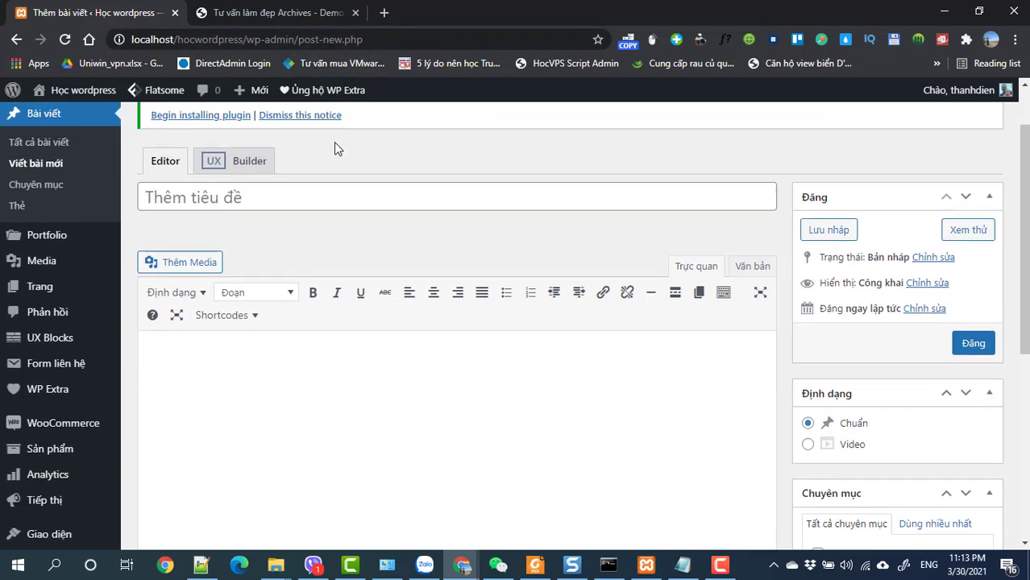
scroll(336, 148, up, 1)
Copy the title "Da hỗn hợp và cách chăm sóc hiệu quả" from the demo site's article into the new post's title.
click(282, 12)
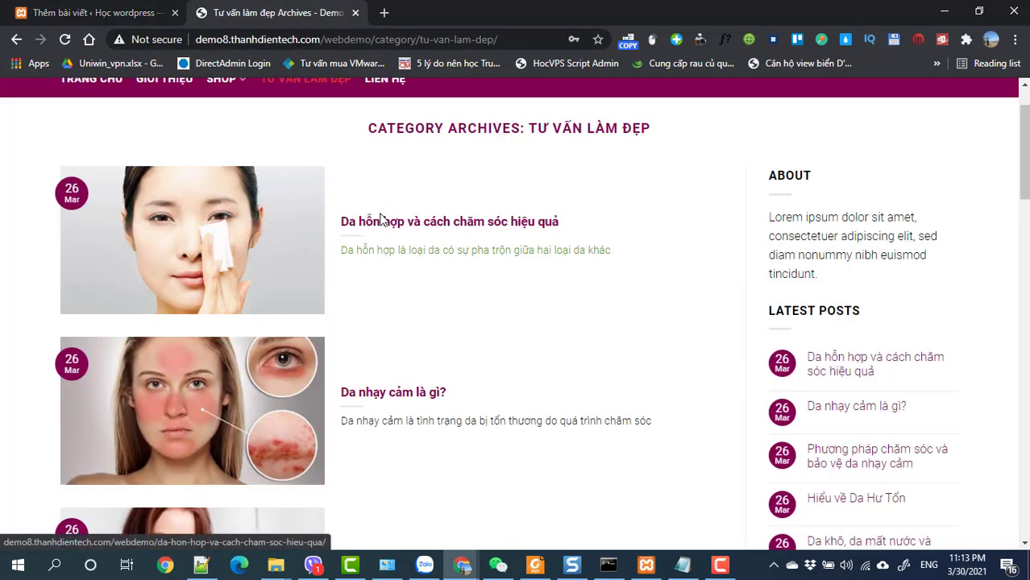
click(258, 232)
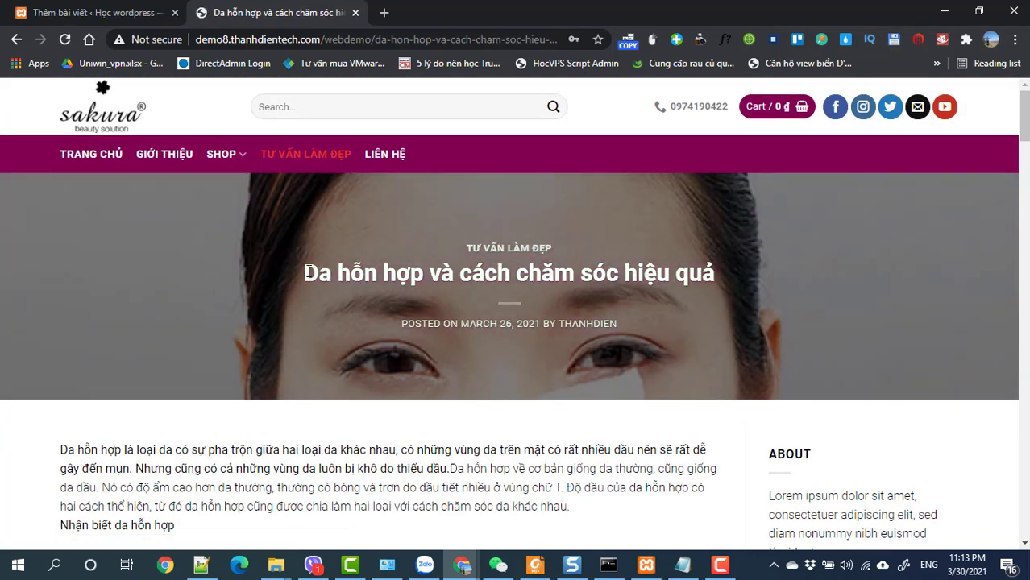
drag(307, 271, 715, 273)
key(ctrl+c)
click(96, 13)
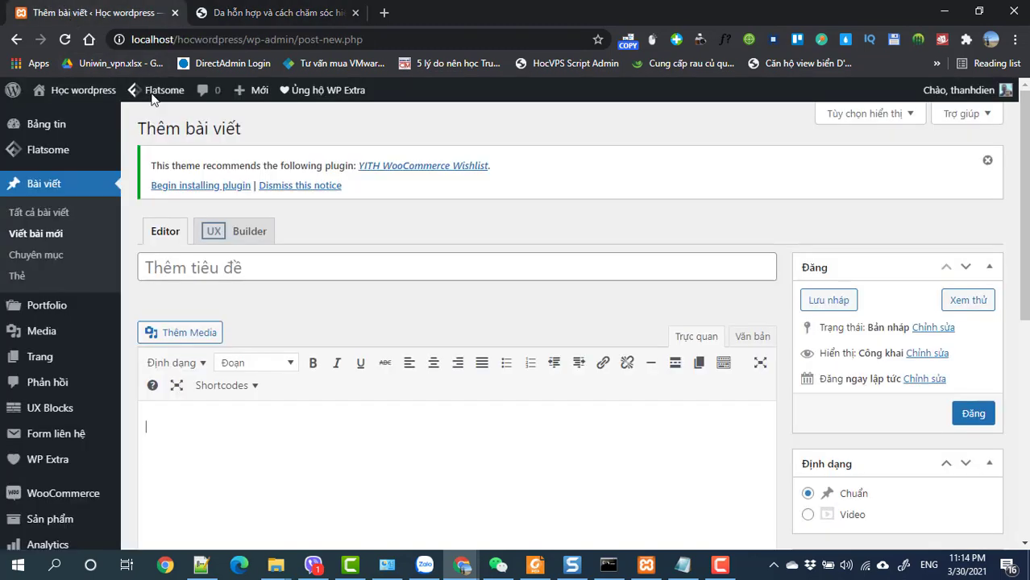
click(195, 258)
key(ctrl+v)
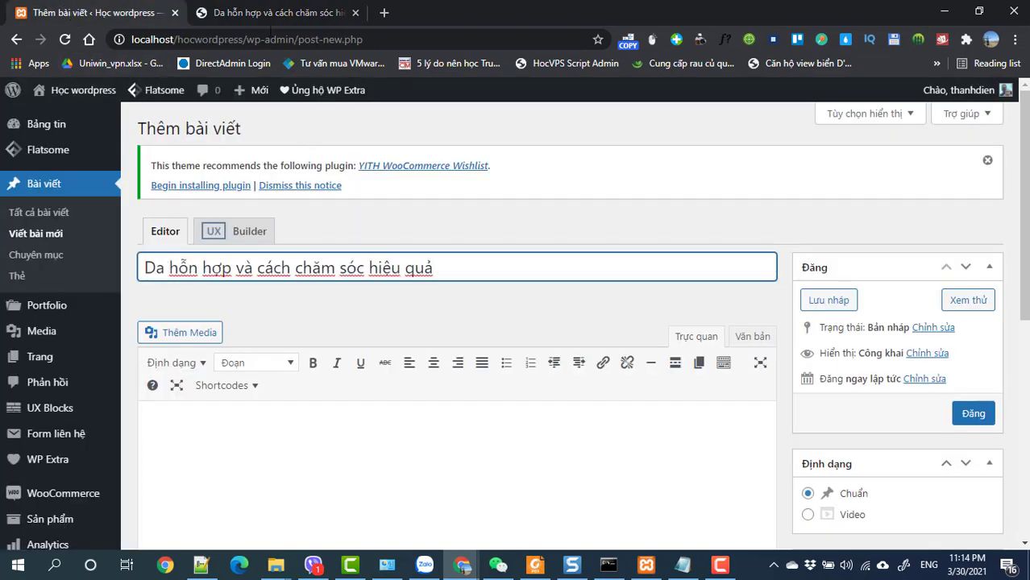
Copy the demo article's full body, from its opening paragraph to "Tẩy tế bào chết từ 1-2 lần/tuần", into the new post's content.
click(274, 12)
scroll(275, 427, down, 3)
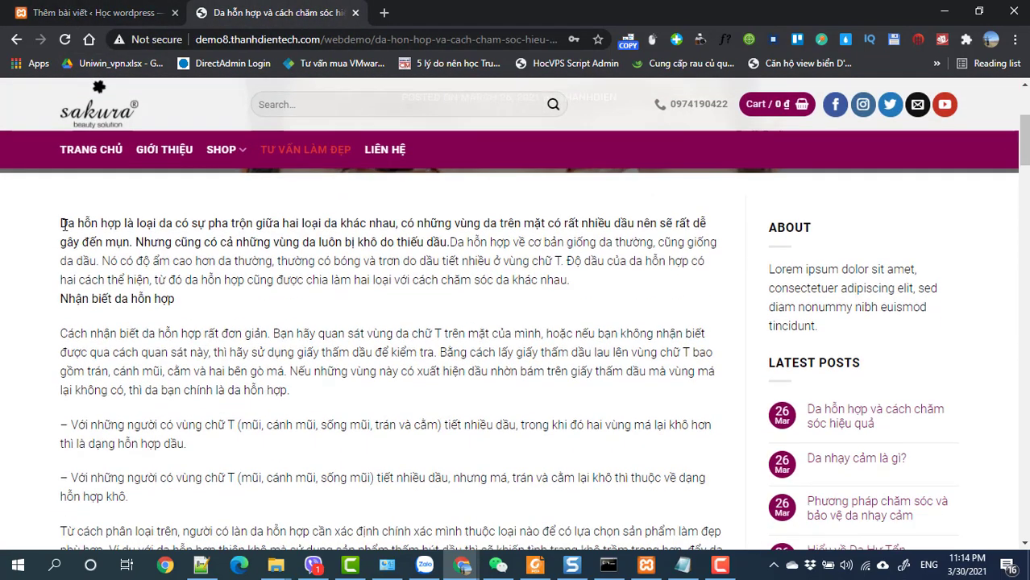
drag(60, 222, 318, 411)
scroll(305, 430, down, 6)
scroll(313, 434, down, 15)
scroll(312, 430, up, 3)
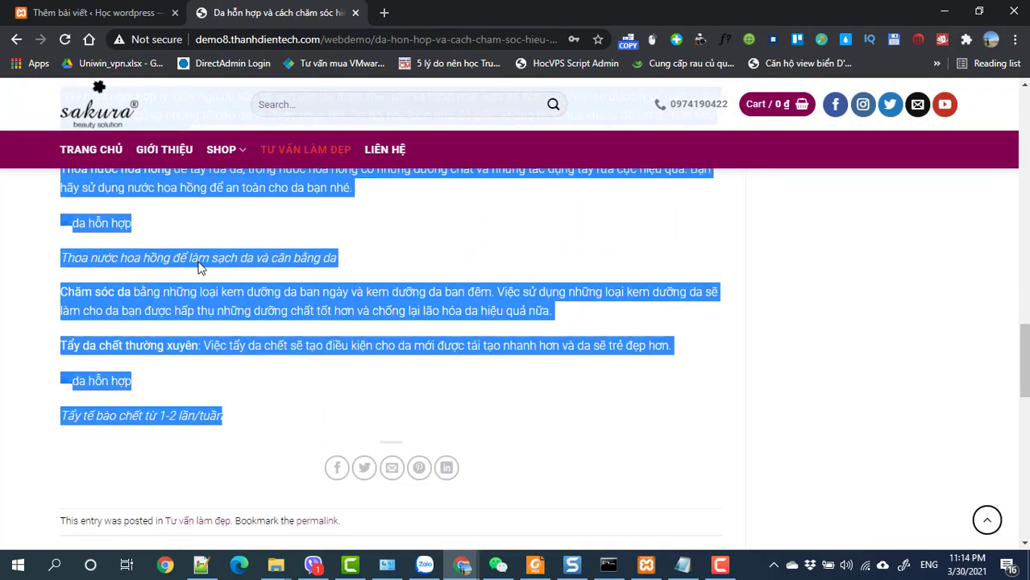
click(66, 13)
click(200, 438)
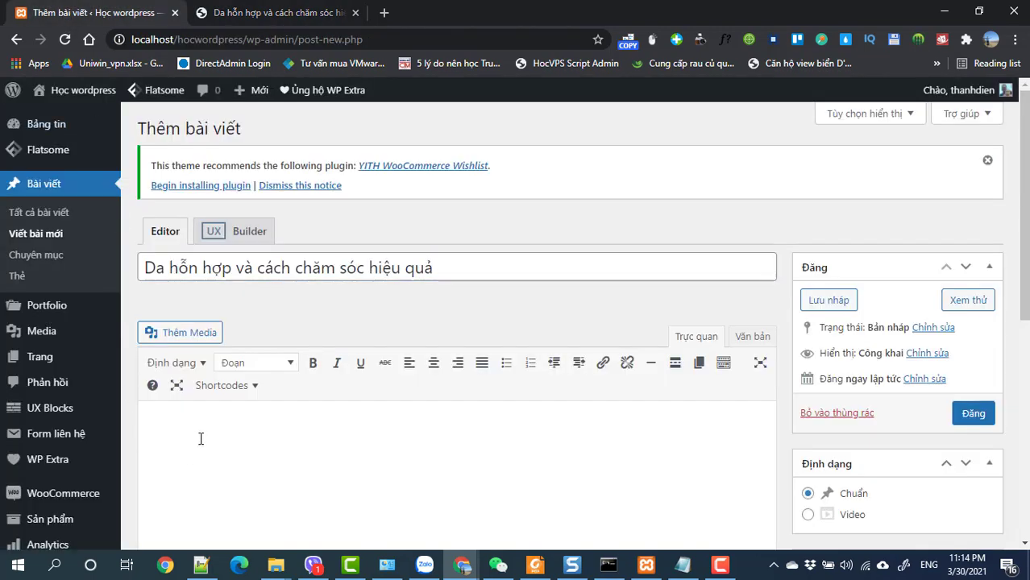
key(ctrl+v)
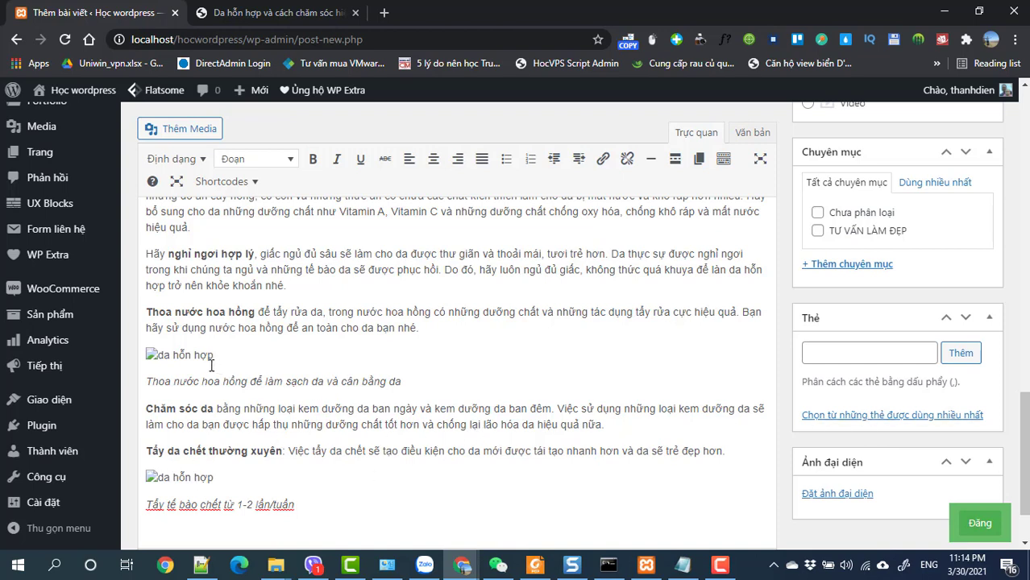
Delete the two broken "da hỗn hợp" image placeholders near the end of the post's content.
click(165, 361)
click(194, 377)
click(160, 351)
key(Delete)
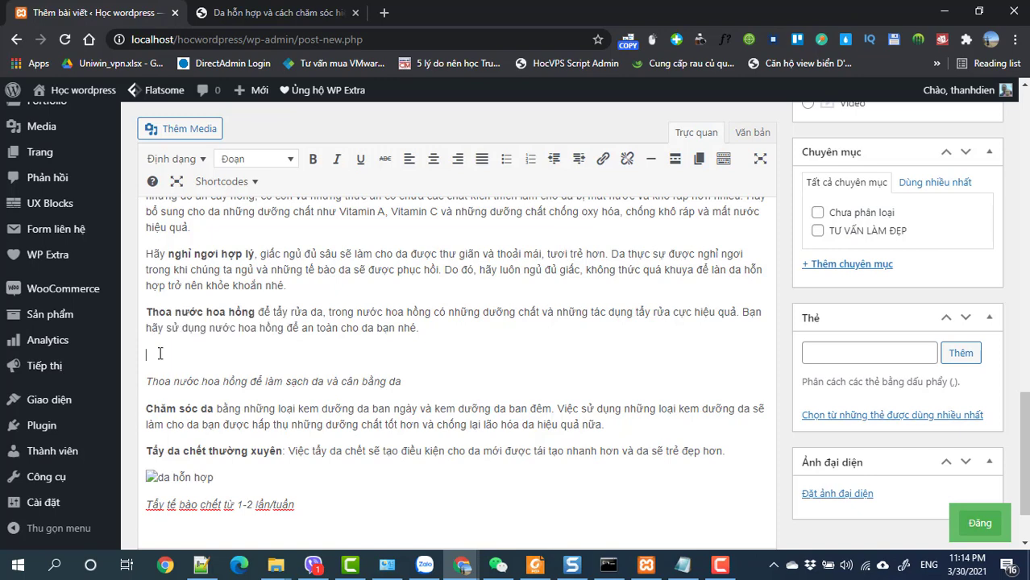
click(166, 472)
key(Delete)
Assign the post to the category TƯ VẤN LÀM ĐẸP and publish it.
scroll(300, 452, up, 4)
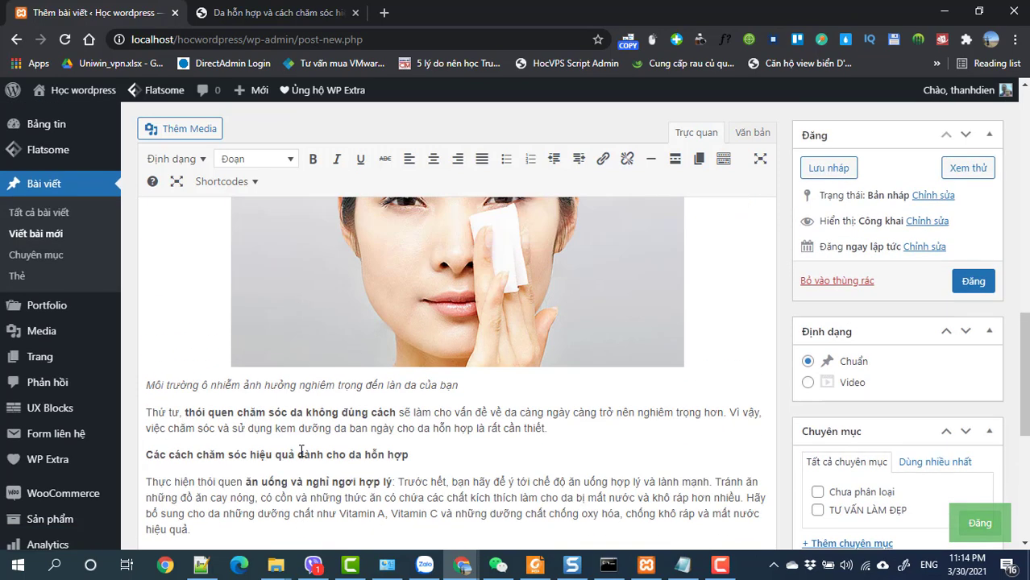
scroll(300, 451, up, 10)
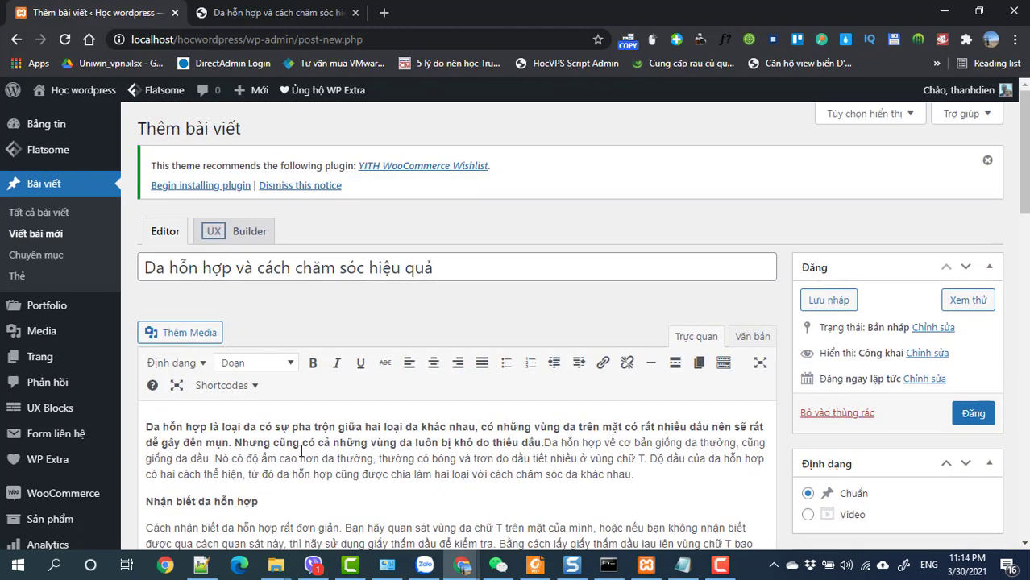
scroll(1009, 379, down, 2)
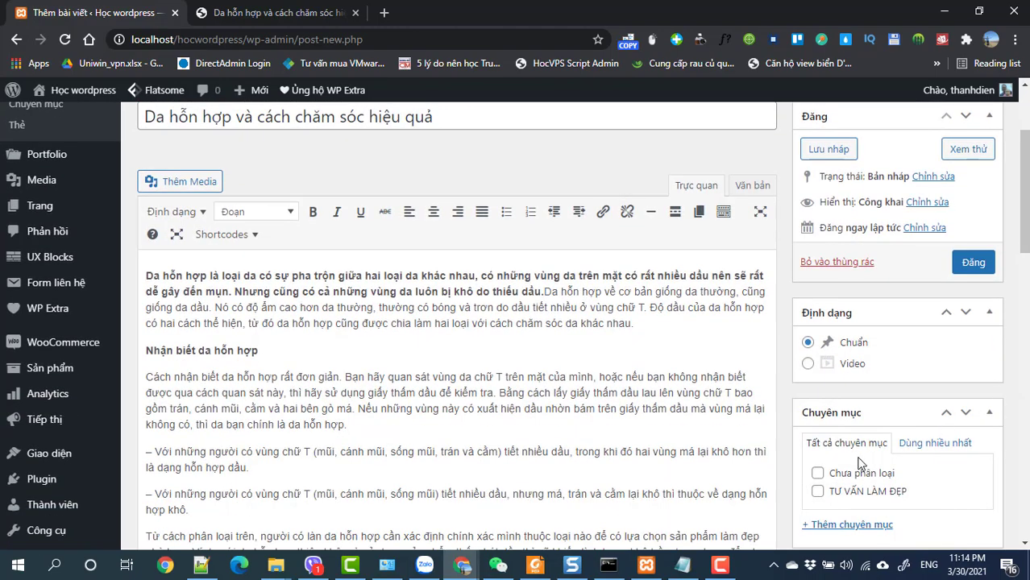
click(817, 492)
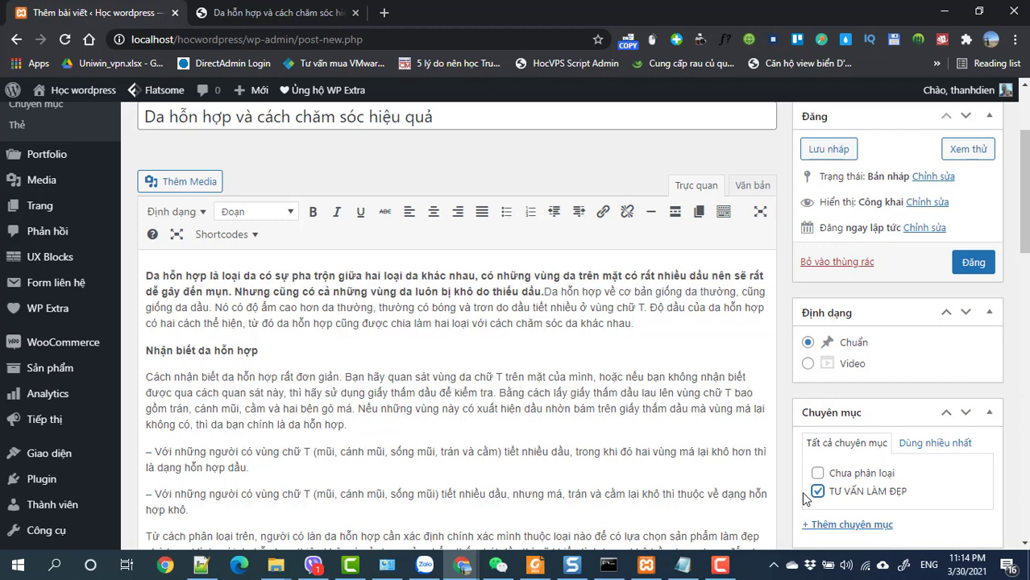
click(966, 264)
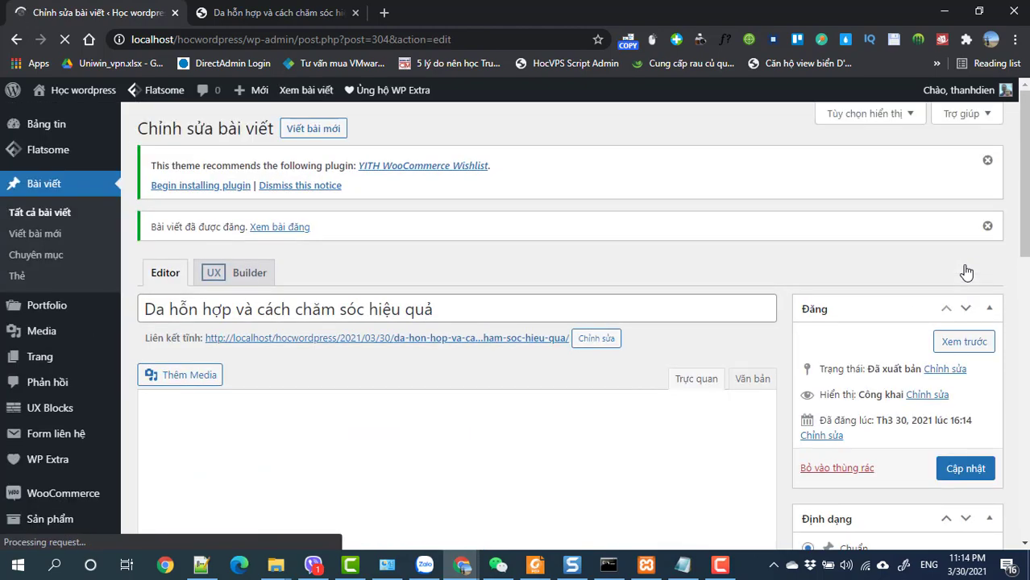
Check the published post's featured image and the images stored in the media library.
scroll(918, 330, down, 3)
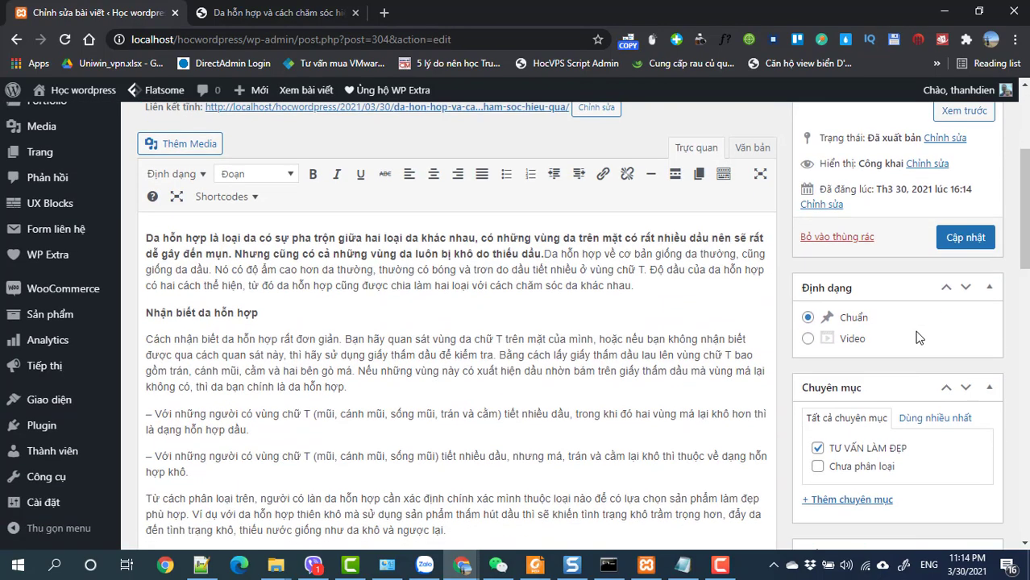
scroll(917, 339, down, 1)
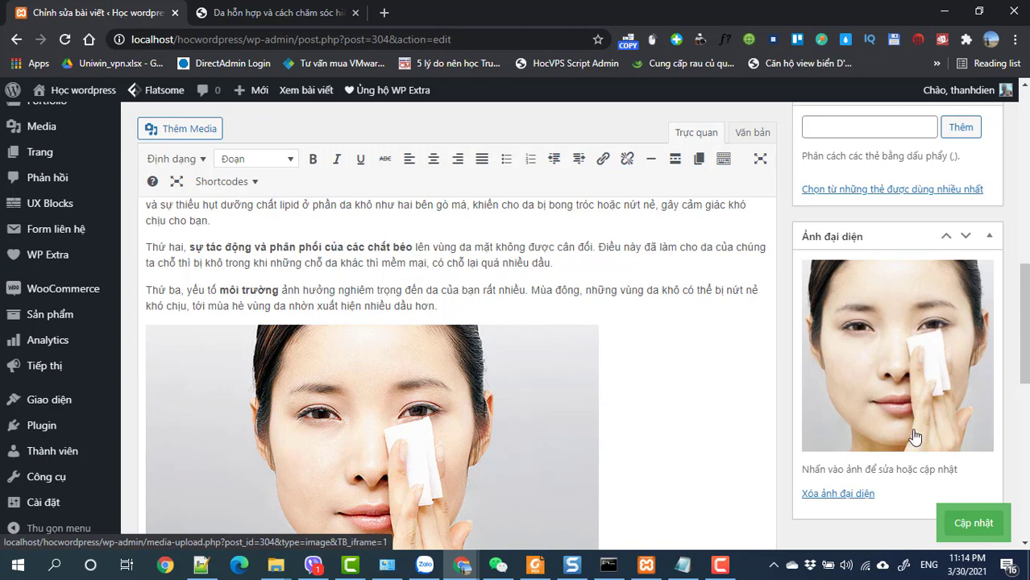
scroll(832, 428, up, 2)
scroll(832, 428, up, 2)
click(177, 130)
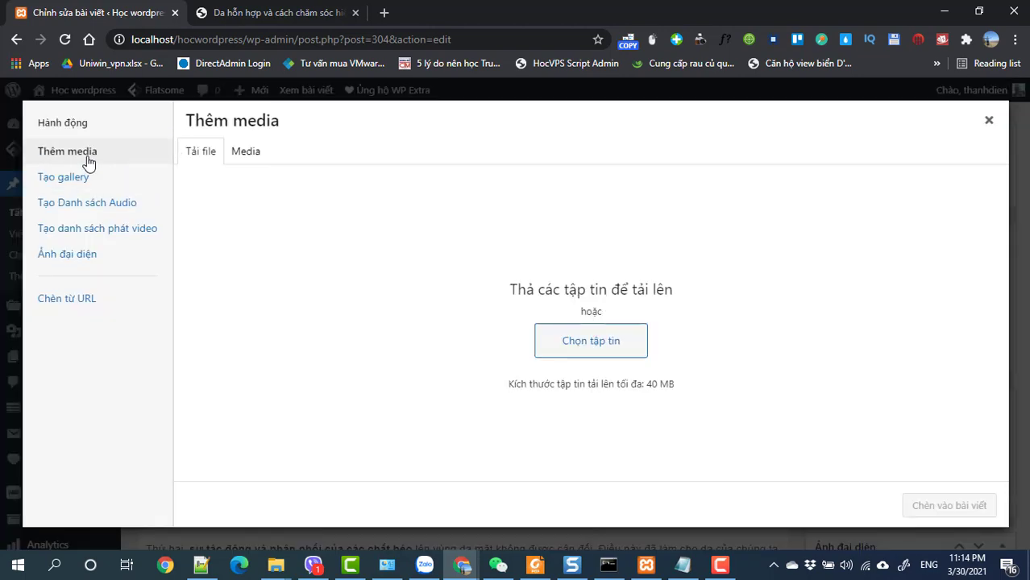
click(242, 158)
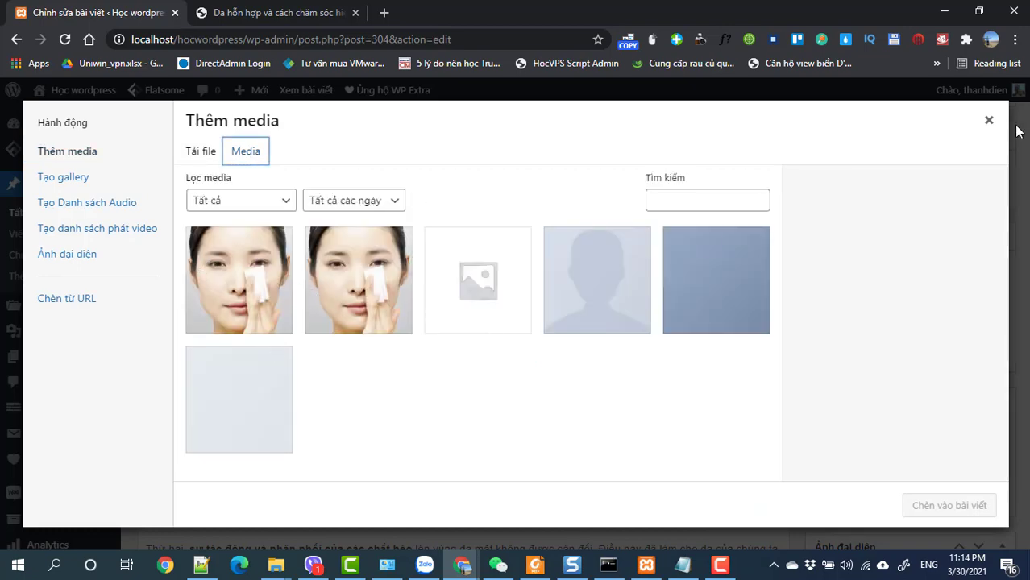
click(989, 120)
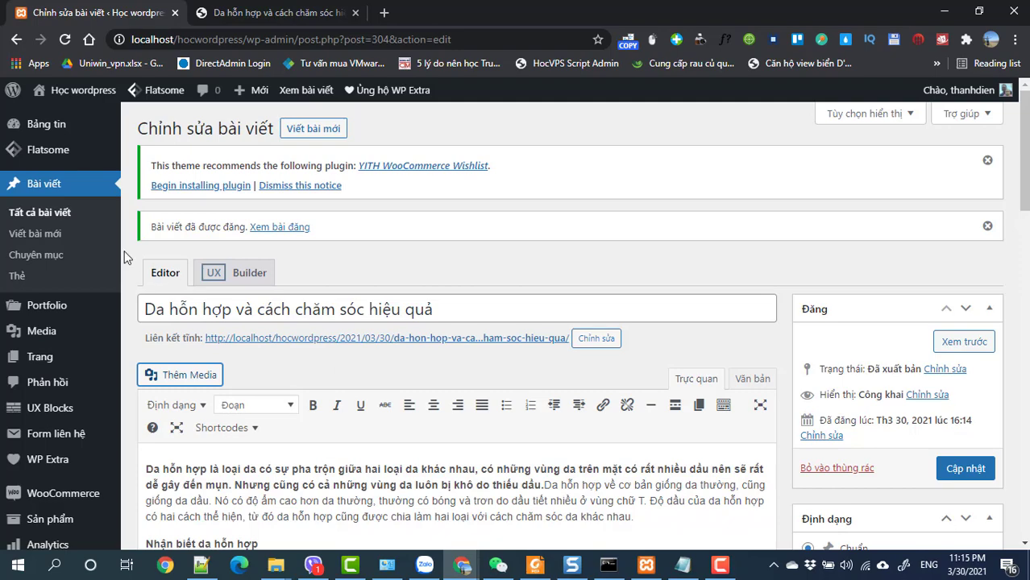
Start another new post and open the demo site's "Tư vấn làm đẹp" category to find its source article.
click(34, 233)
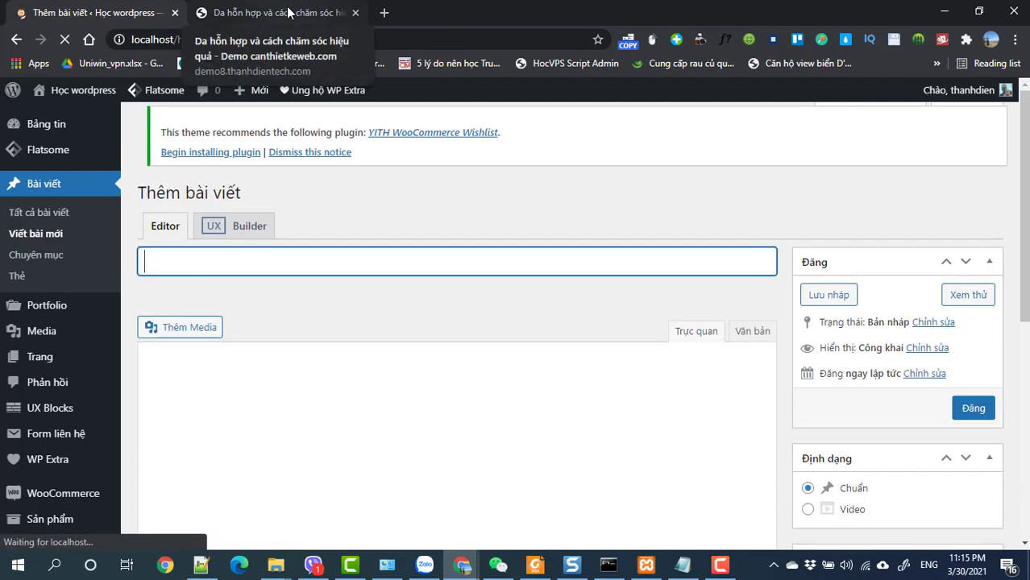
click(287, 11)
scroll(319, 407, up, 10)
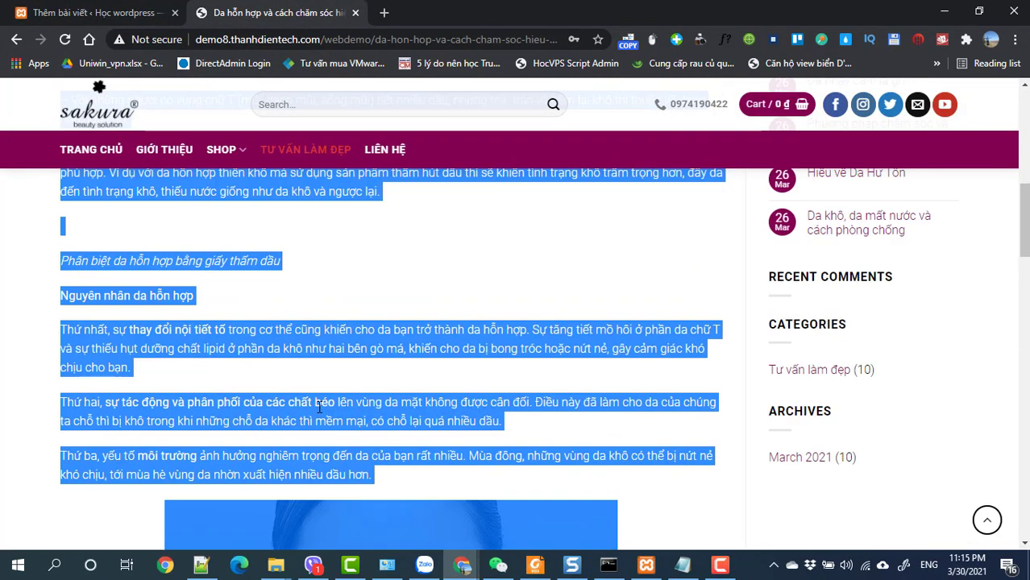
scroll(319, 408, up, 8)
scroll(161, 282, down, 5)
scroll(1, 158, up, 3)
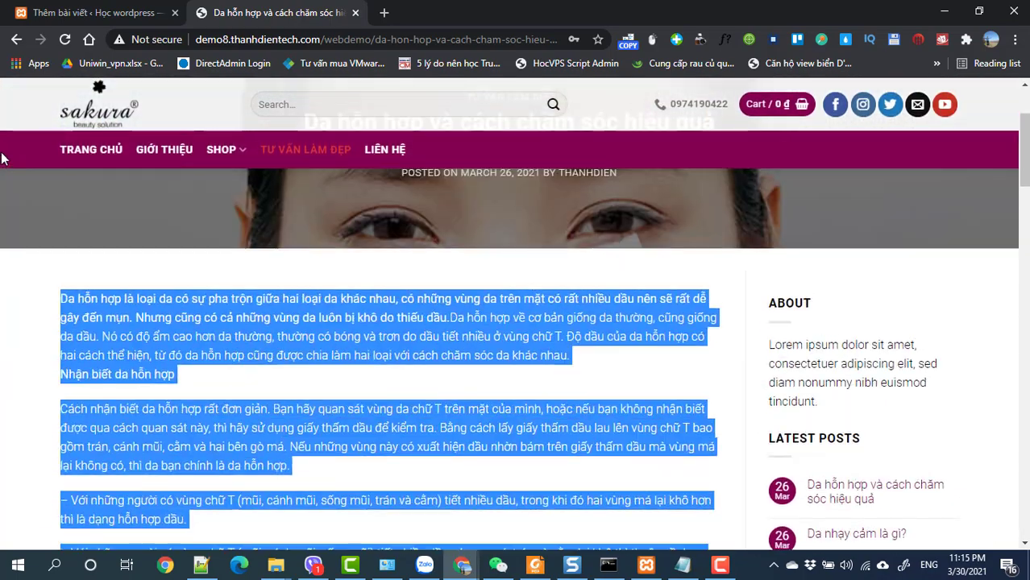
click(294, 153)
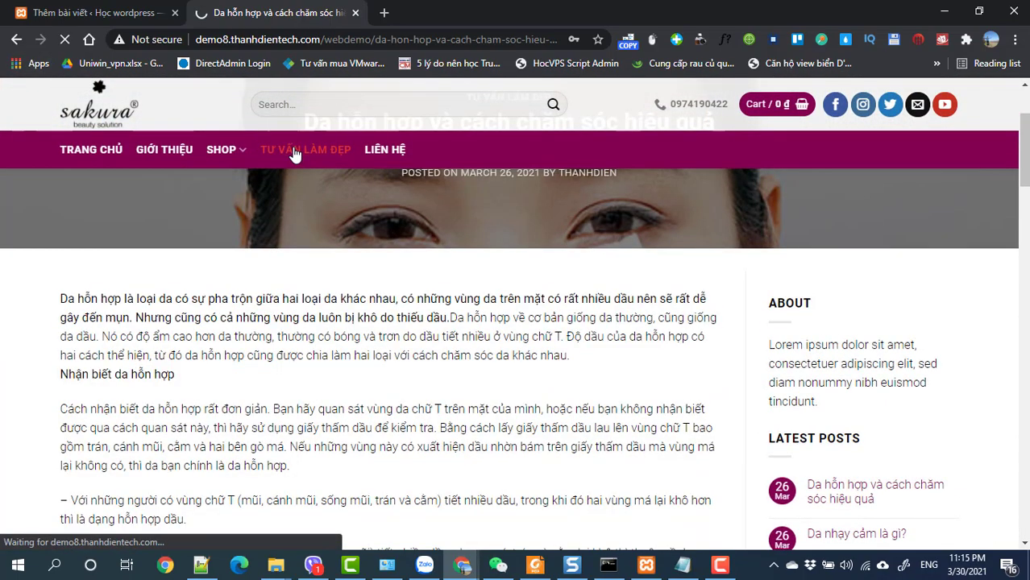
scroll(294, 289, down, 3)
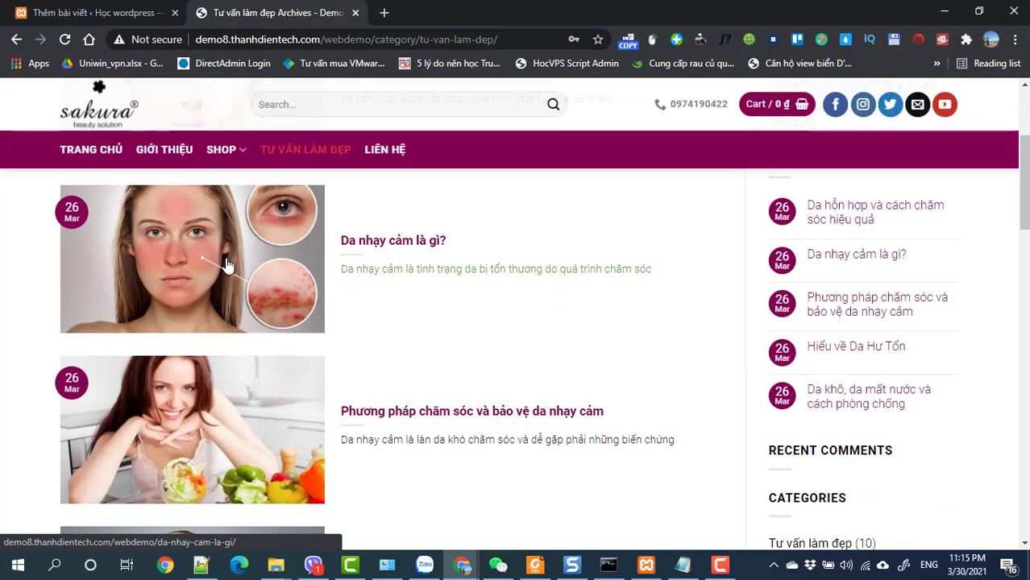
Look through the demo article "Da nhạy cảm là gì?" for usable images and return to the category list.
click(227, 266)
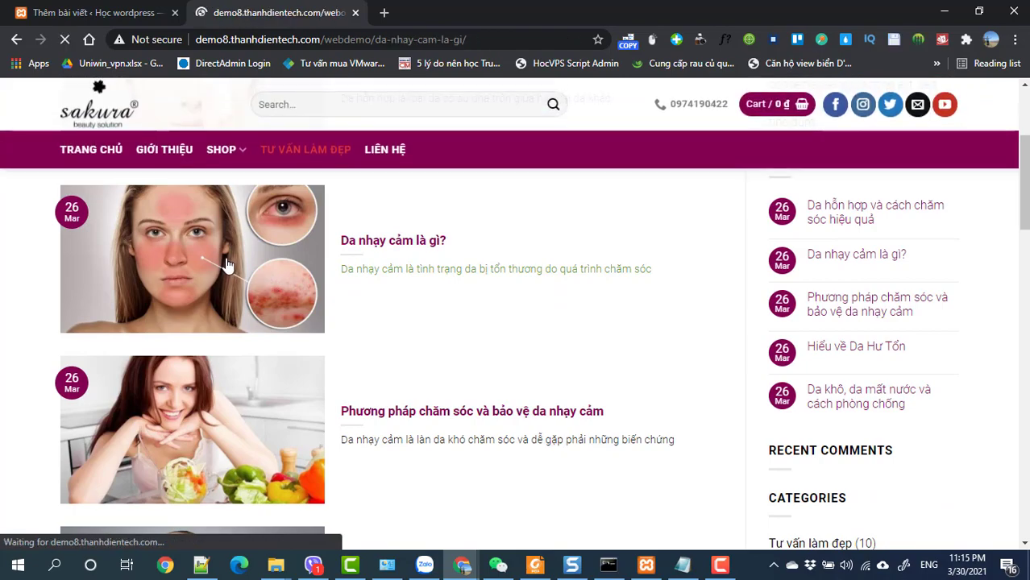
scroll(344, 342, down, 10)
scroll(345, 345, down, 10)
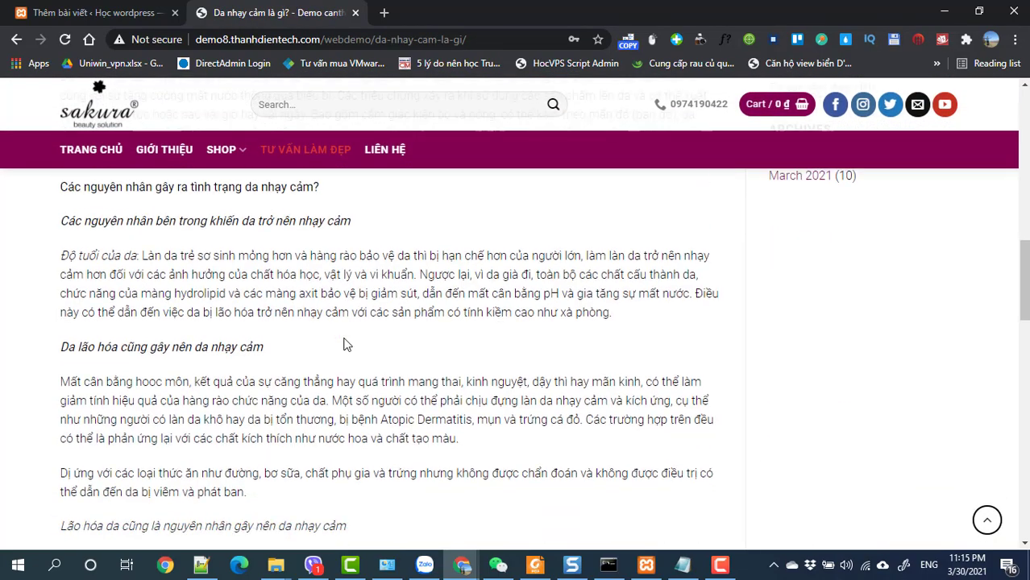
scroll(345, 345, up, 14)
scroll(343, 345, up, 6)
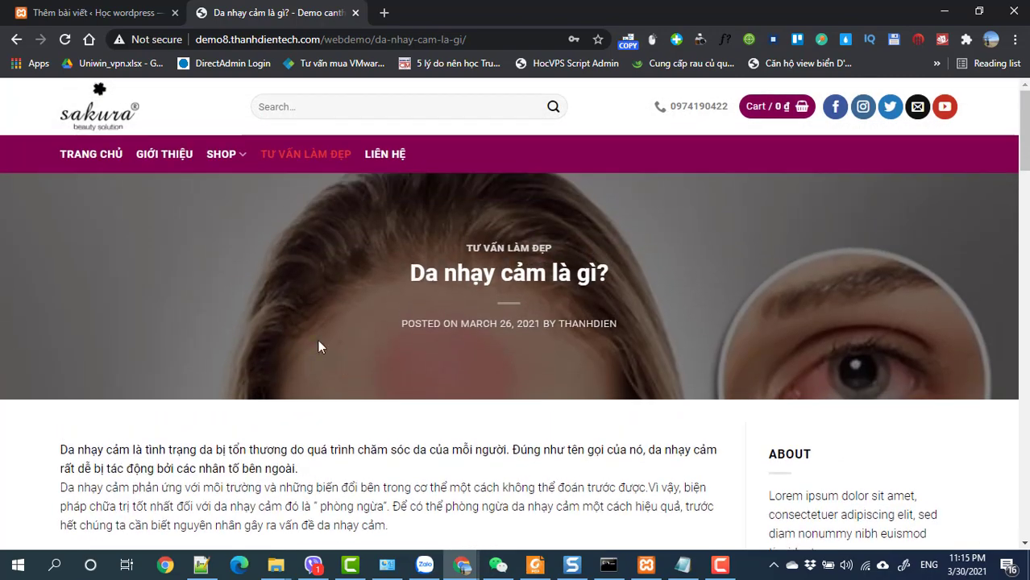
click(15, 40)
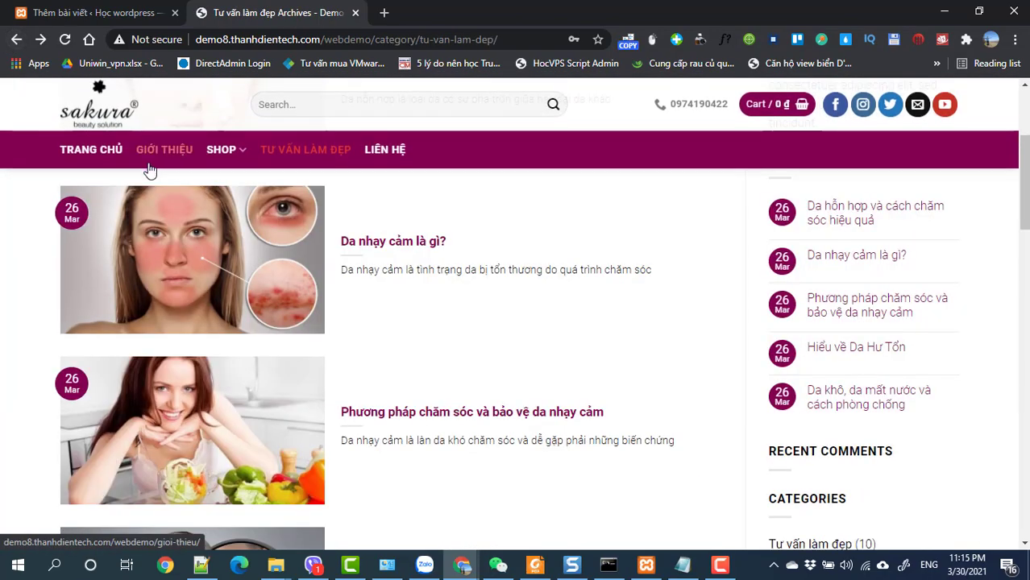
Open the demo article "Phương pháp chăm sóc và bảo vệ da nhạy cảm" at its first body image.
scroll(177, 257, down, 1)
click(192, 330)
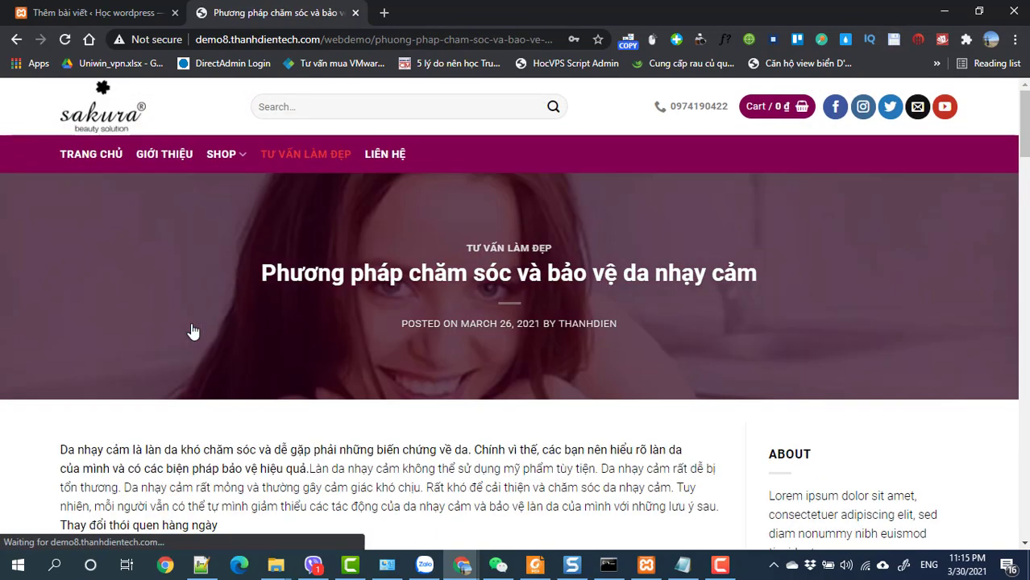
scroll(242, 306, down, 8)
Save the article's first image as phuong-phap-cham-soc-va-bao-ve-da-nhay-cam.jpg in a new "Bai viet" folder inside WEB THUC TAP on DATA (E:).
right_click(327, 282)
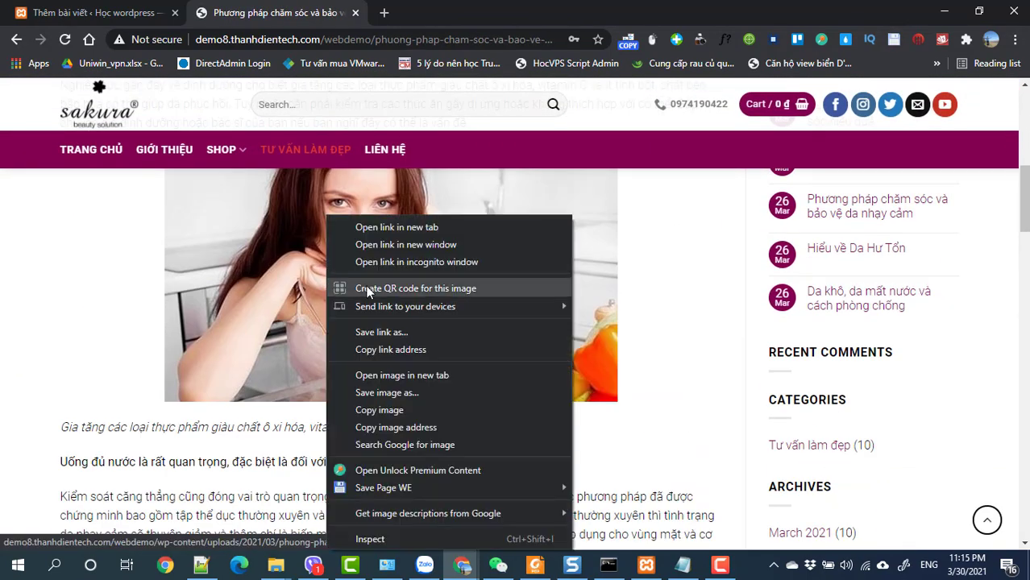
click(372, 393)
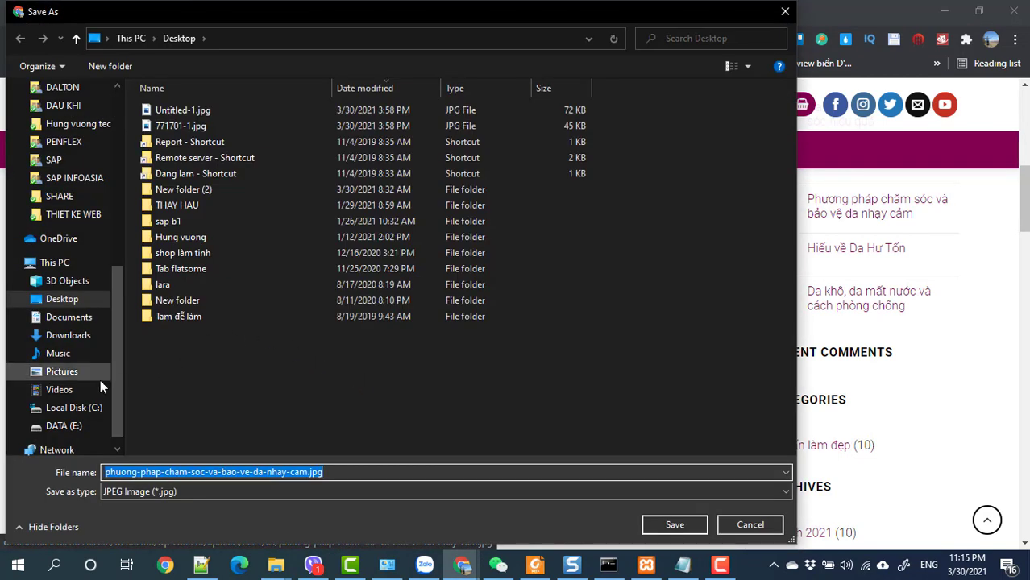
click(69, 425)
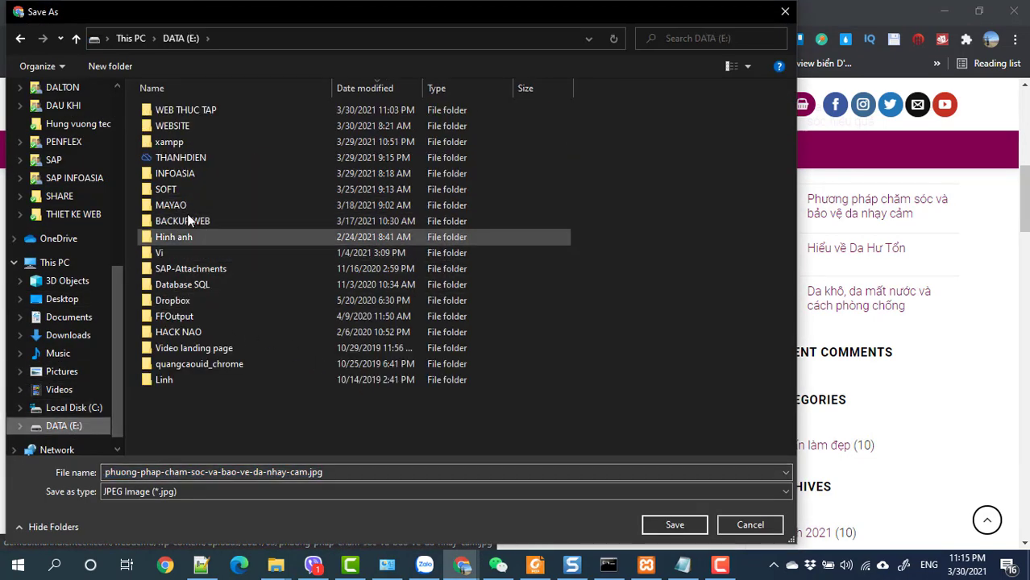
double_click(167, 110)
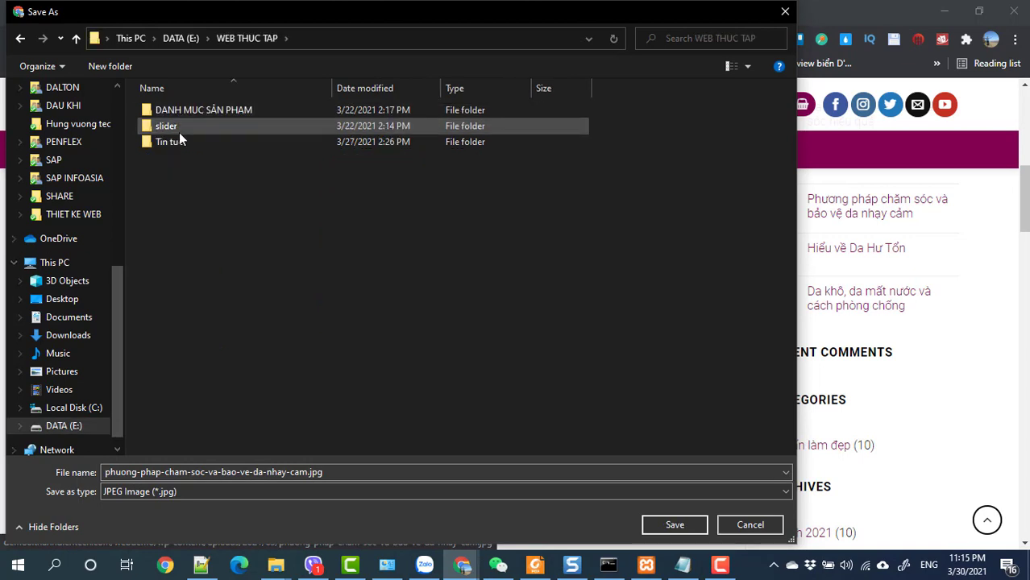
right_click(173, 208)
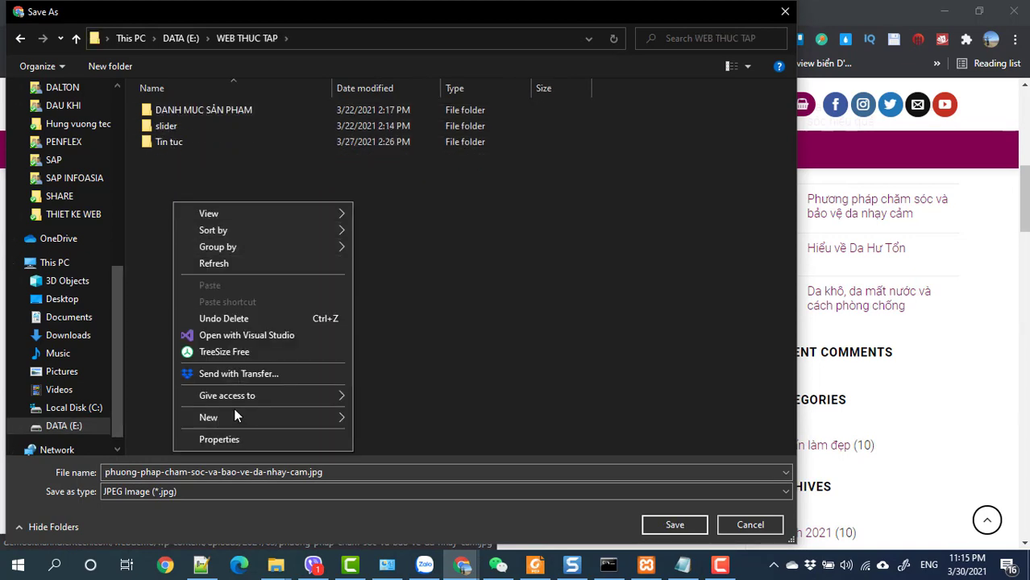
mouse_move(235, 415)
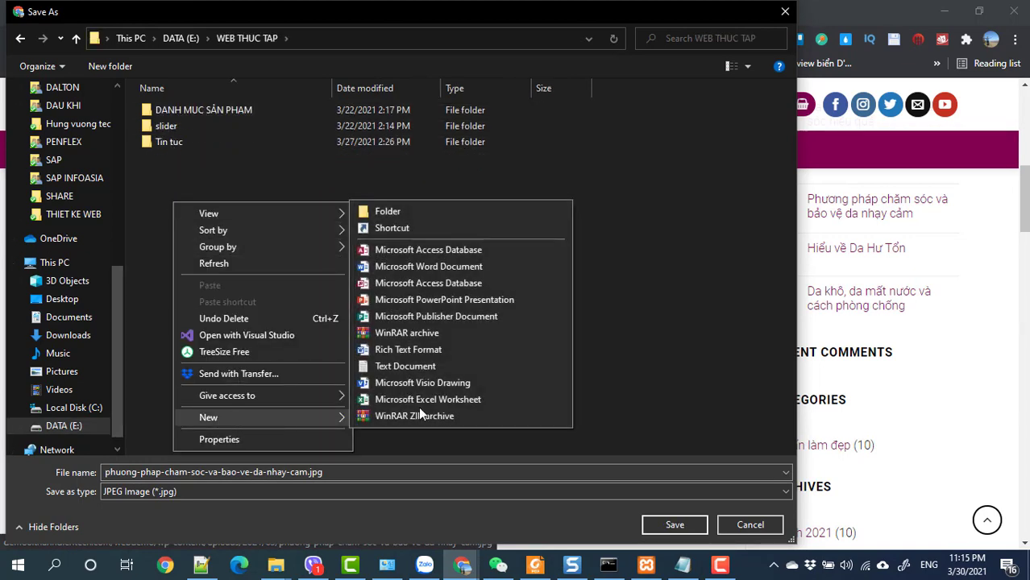
click(392, 211)
text(Ba)
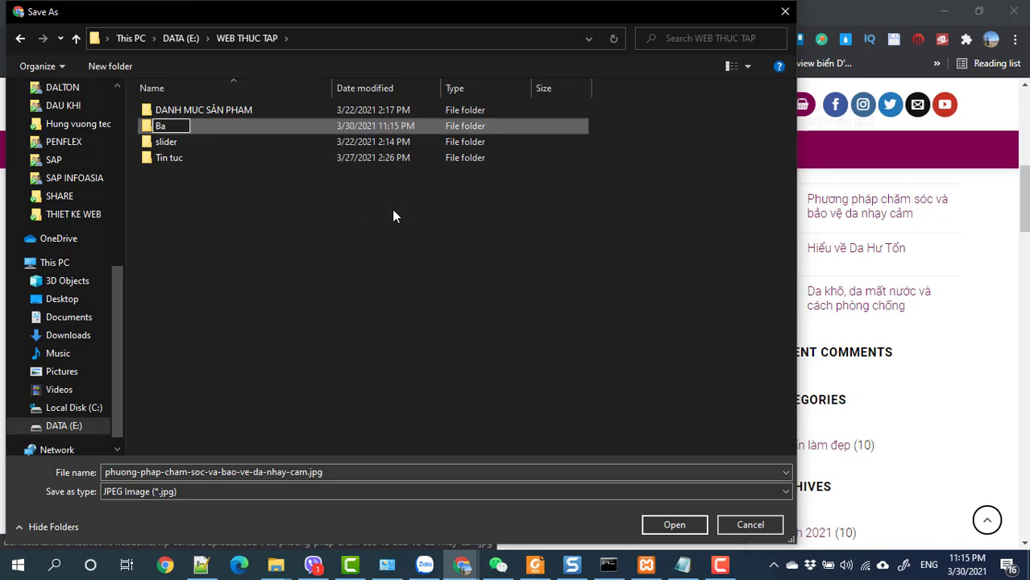
text(i viet)
key(Return)
key(Return)
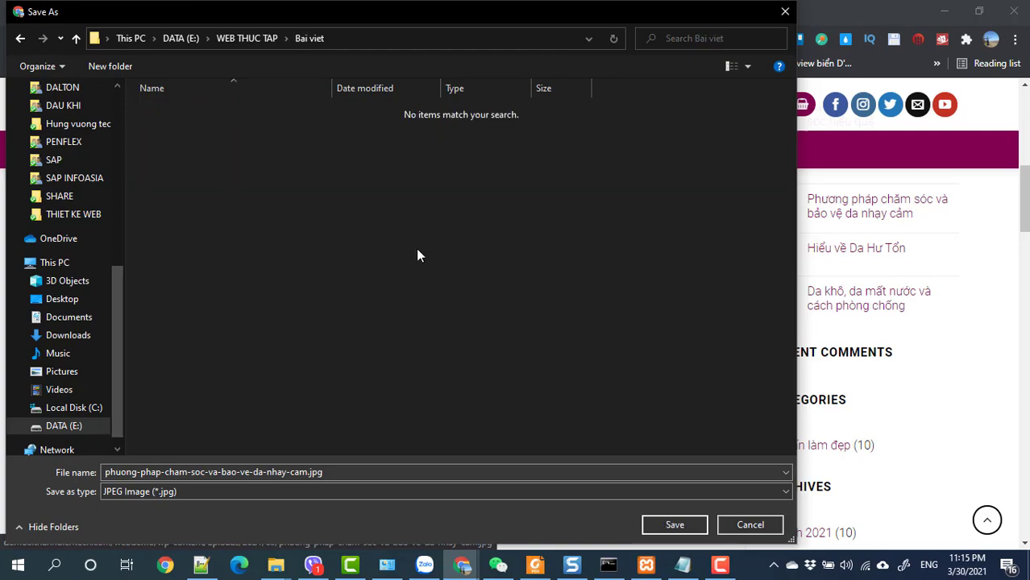
click(679, 524)
scroll(612, 443, down, 5)
scroll(608, 439, up, 5)
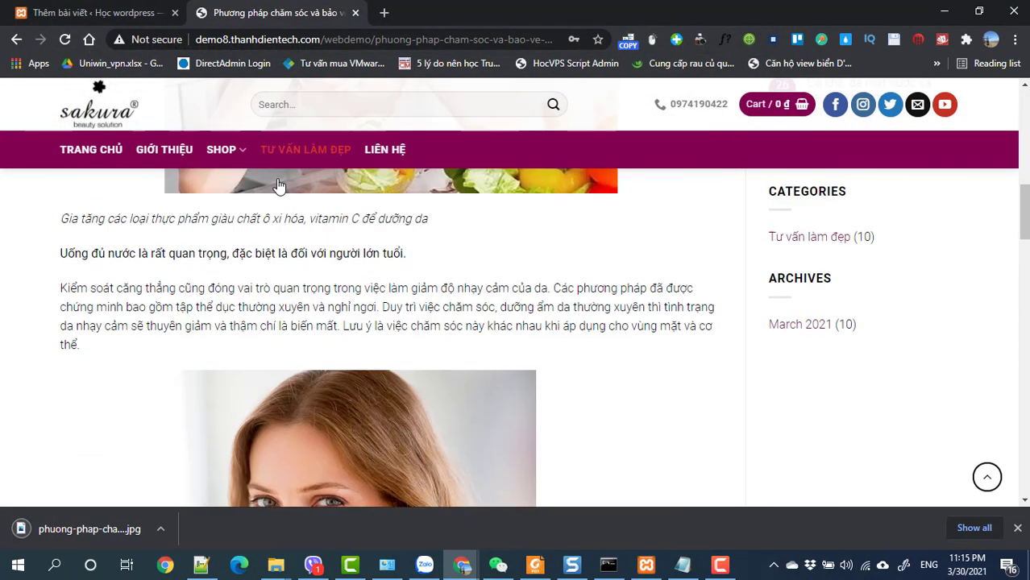
Copy the title "Phương pháp chăm sóc và bảo vệ da nhạy cảm" from the demo article into the new post's title.
click(97, 12)
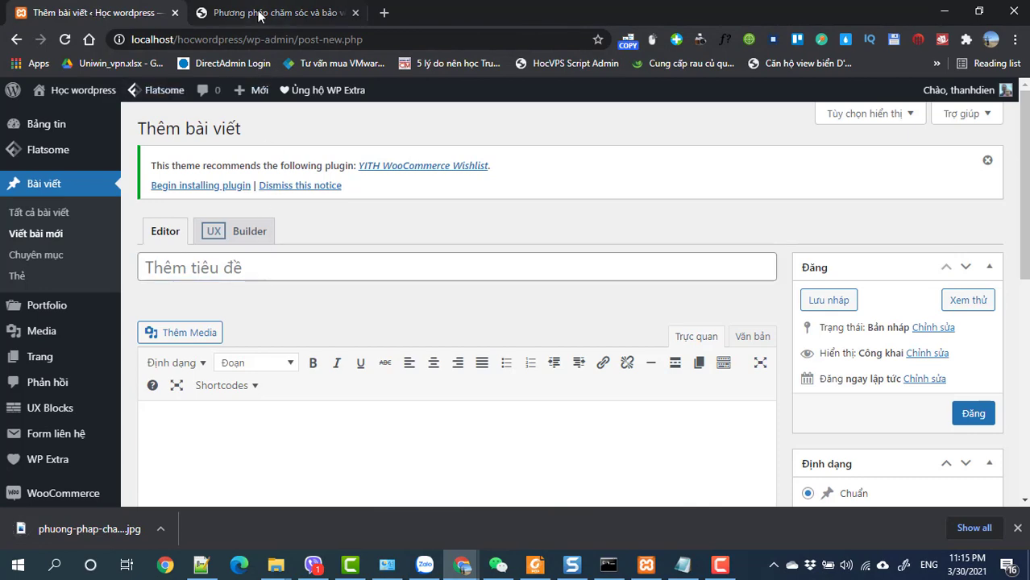
click(273, 13)
scroll(339, 316, up, 10)
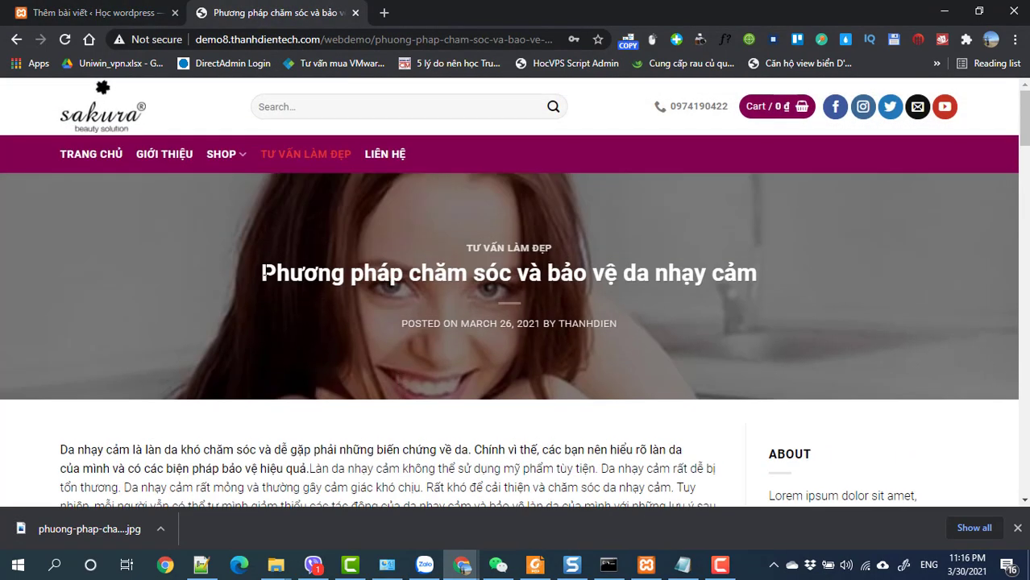
drag(263, 274, 729, 275)
click(97, 12)
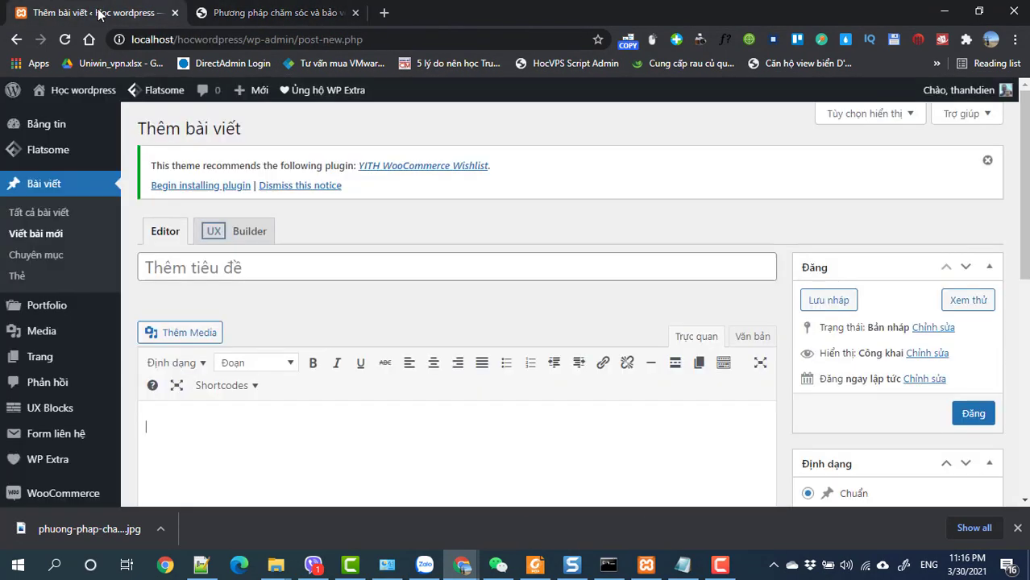
click(161, 272)
text(Phương pháp chăm sóc và bảo vệ da nhạy cảm)
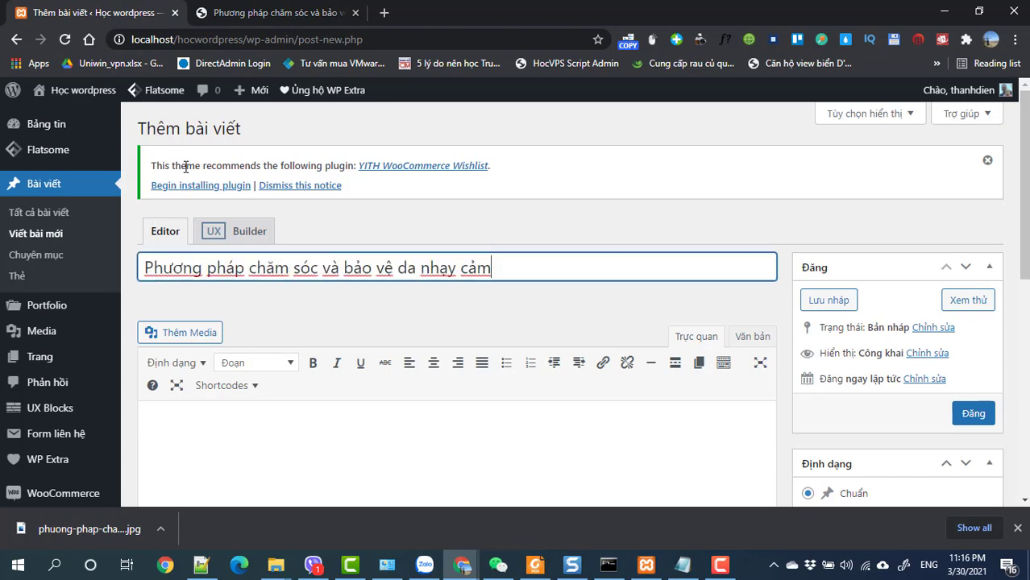
Copy the full body of the demo article "Phương pháp chăm sóc và bảo vệ da nhạy cảm" into the new post's content.
click(222, 21)
scroll(70, 312, down, 2)
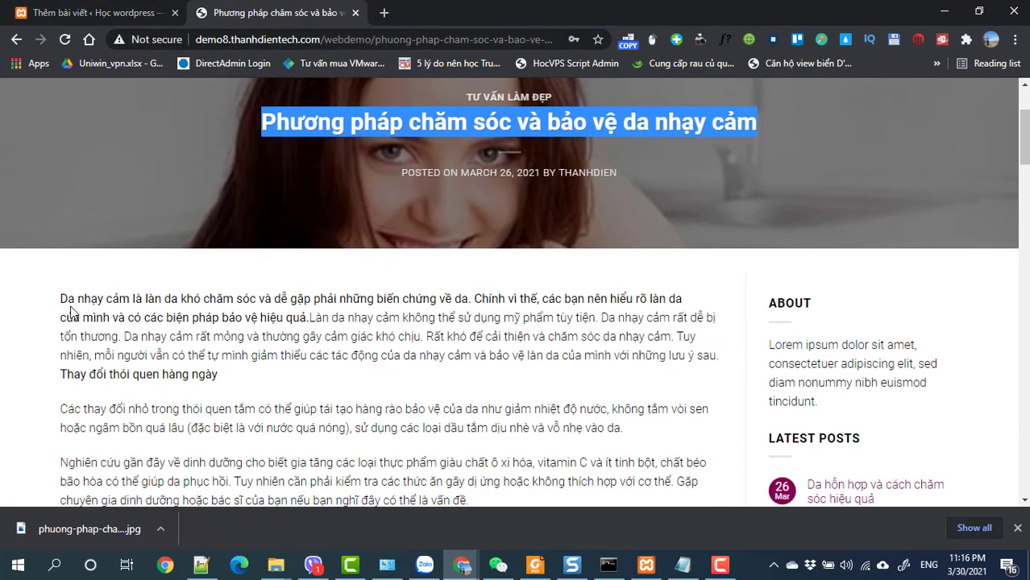
drag(68, 299, 313, 433)
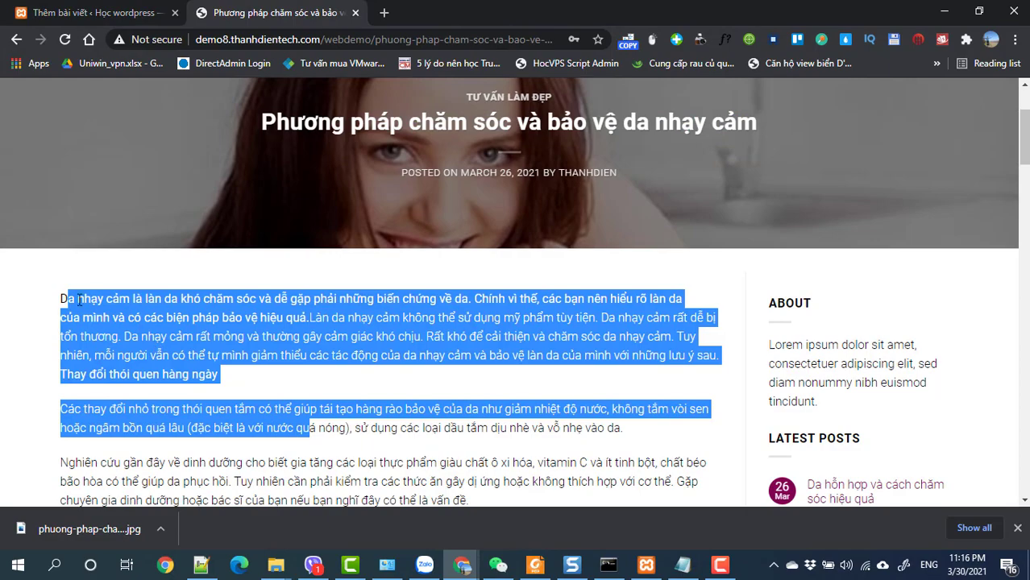
drag(62, 299, 319, 295)
scroll(218, 427, down, 10)
scroll(243, 434, down, 15)
drag(324, 257, 288, 241)
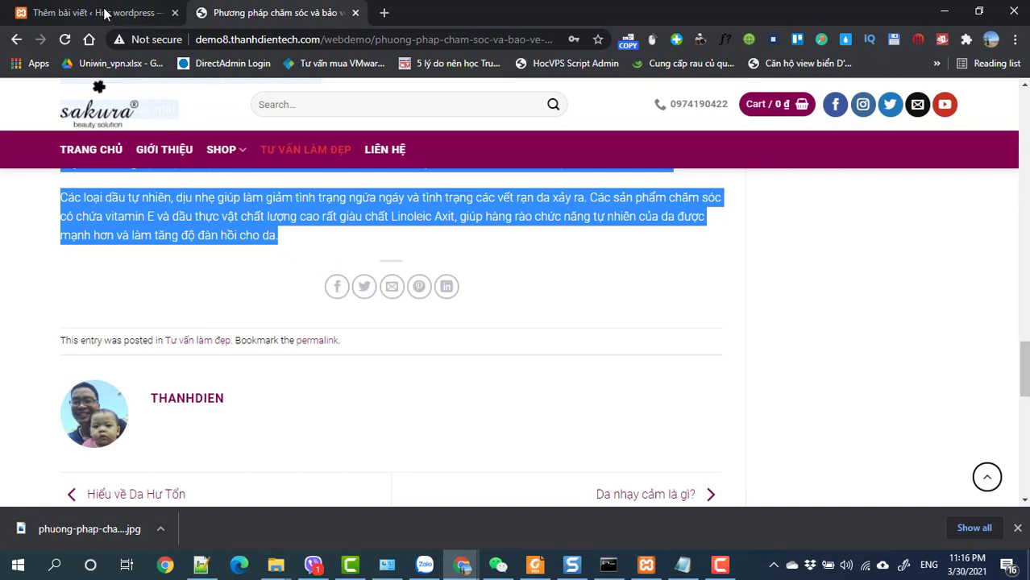
click(109, 14)
click(197, 436)
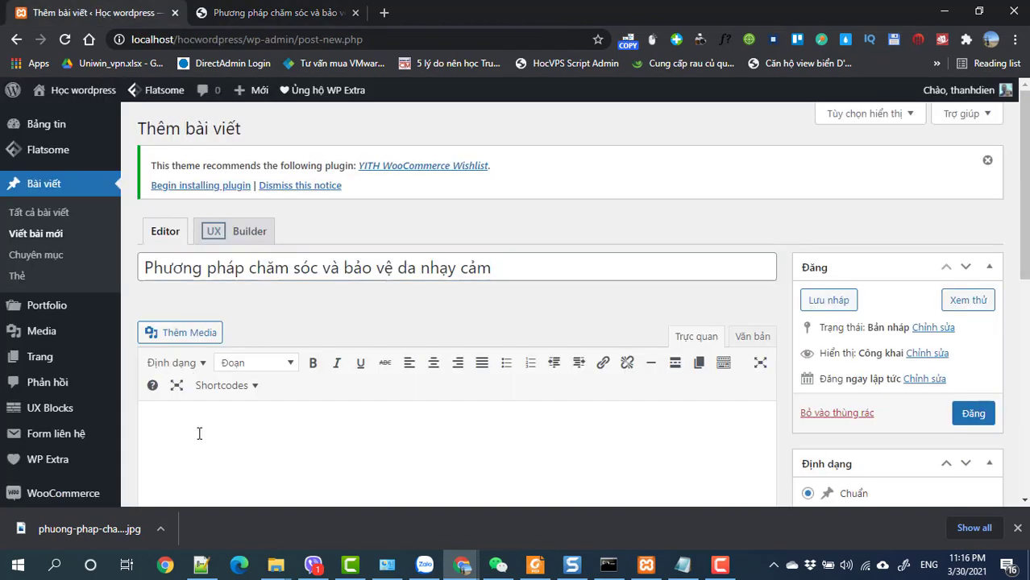
key(ctrl+v)
Delete the first pasted image, above the caption "Gia tăng các loại thực phẩm giàu chất ô xi hóa", from the post's content.
scroll(588, 398, up, 15)
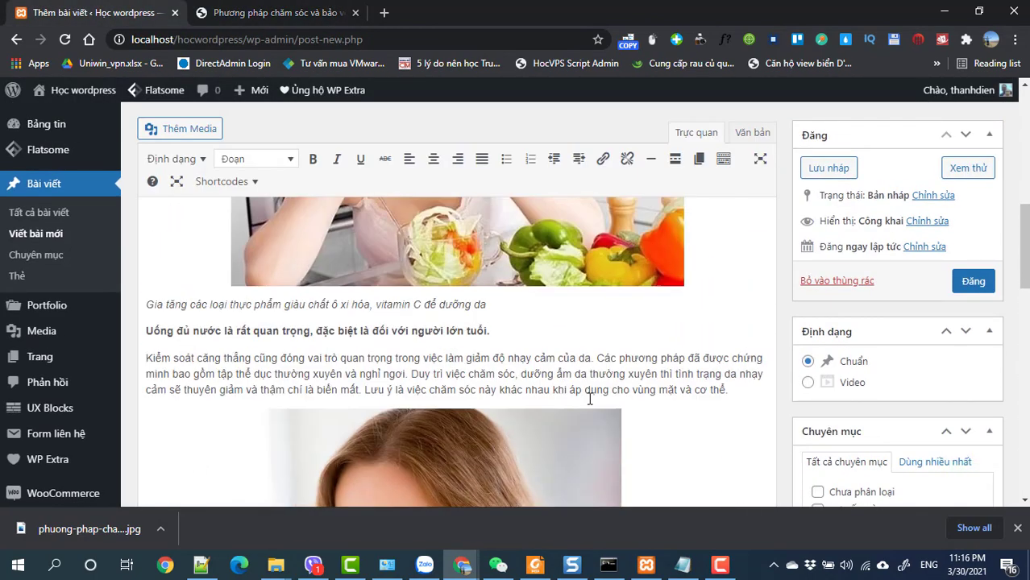
scroll(588, 398, up, 2)
scroll(514, 365, up, 2)
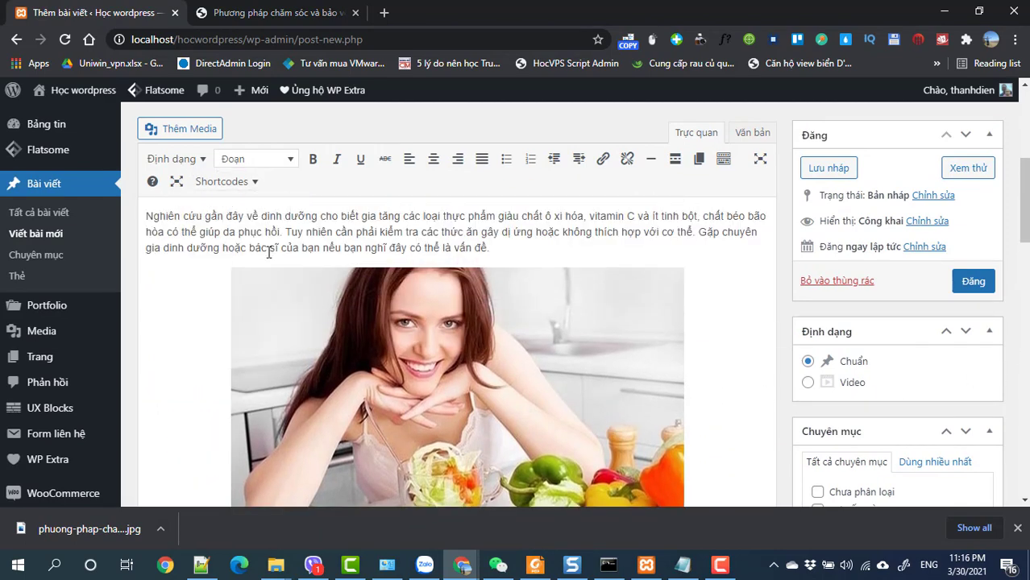
scroll(438, 420, up, 2)
click(390, 450)
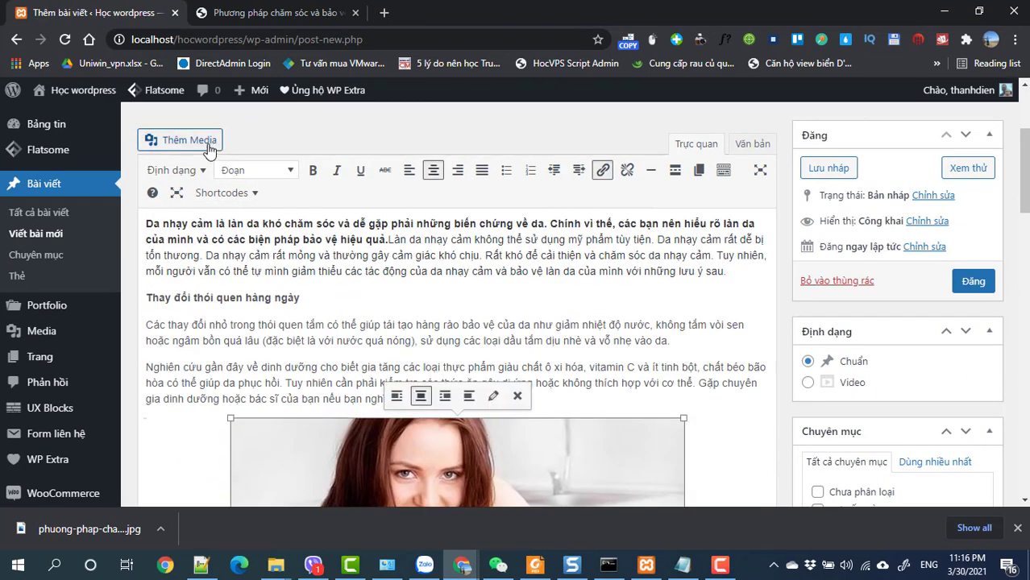
scroll(539, 411, down, 1)
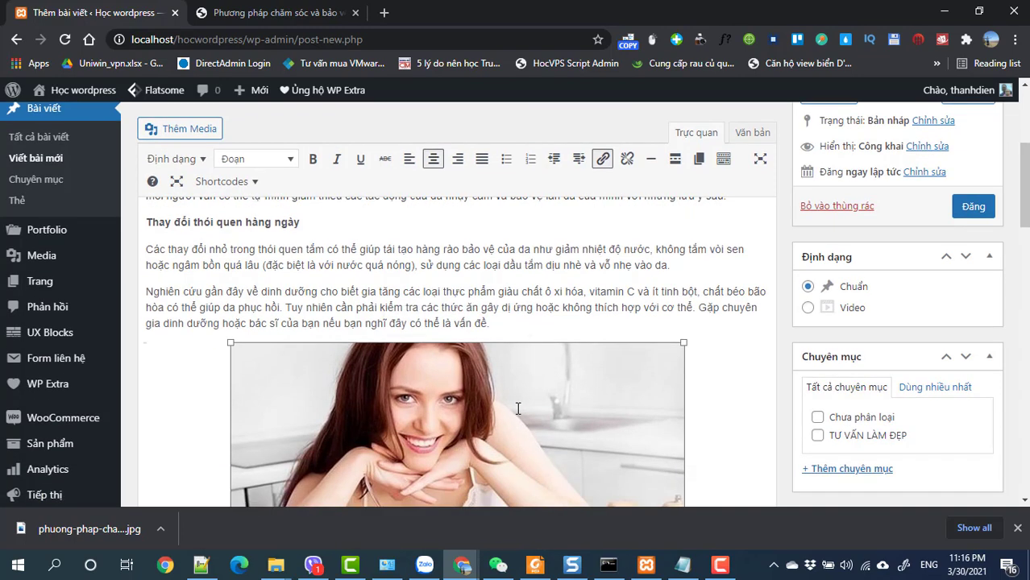
key(Delete)
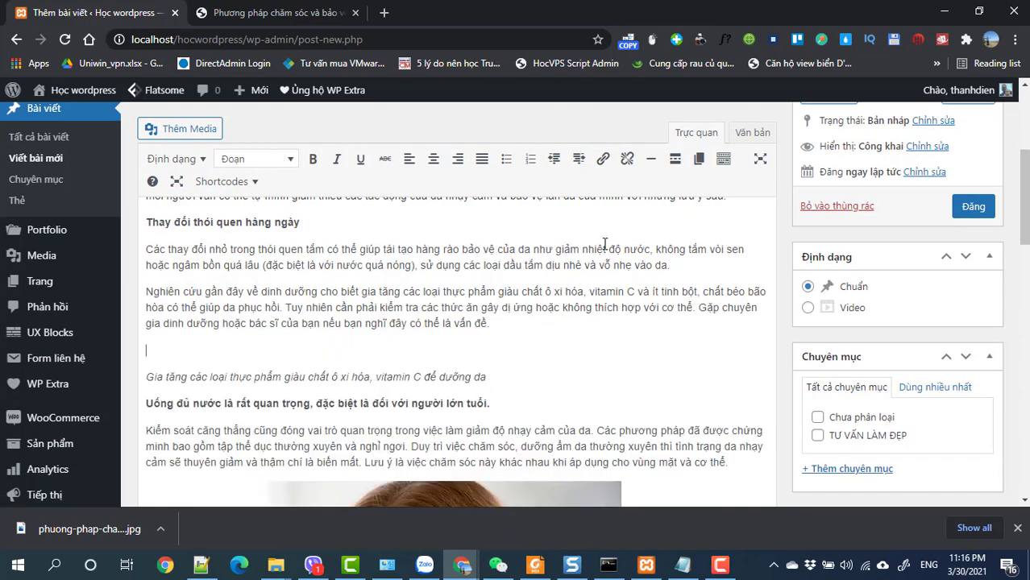
Upload phuong-phap-cham-soc-va-bao-ve-da-nhay-cam.jpg from the "Bai viet" folder inside WEB THUC TAP on DATA (E:) as media for the post.
scroll(604, 243, up, 1)
click(201, 136)
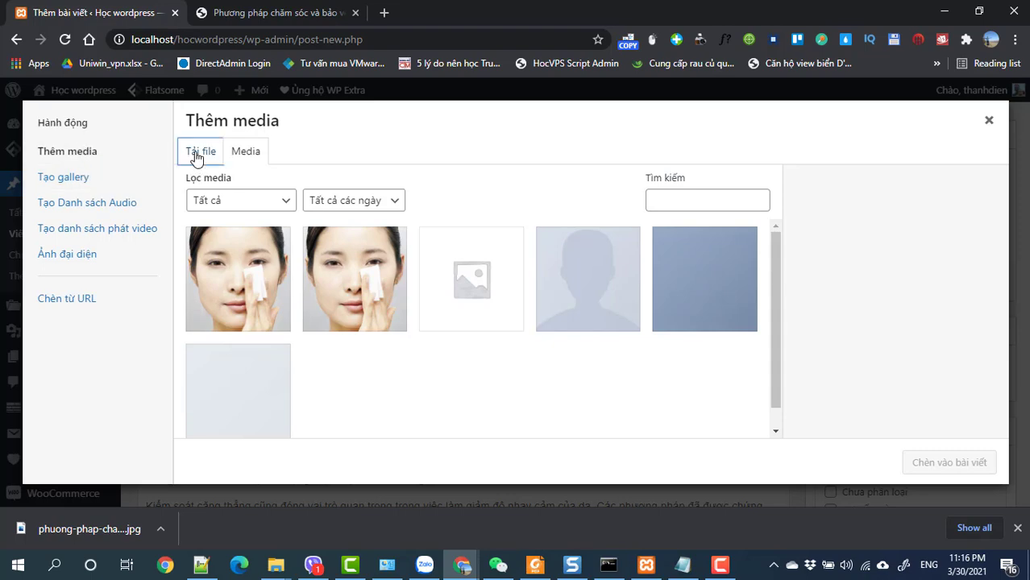
click(195, 154)
click(587, 339)
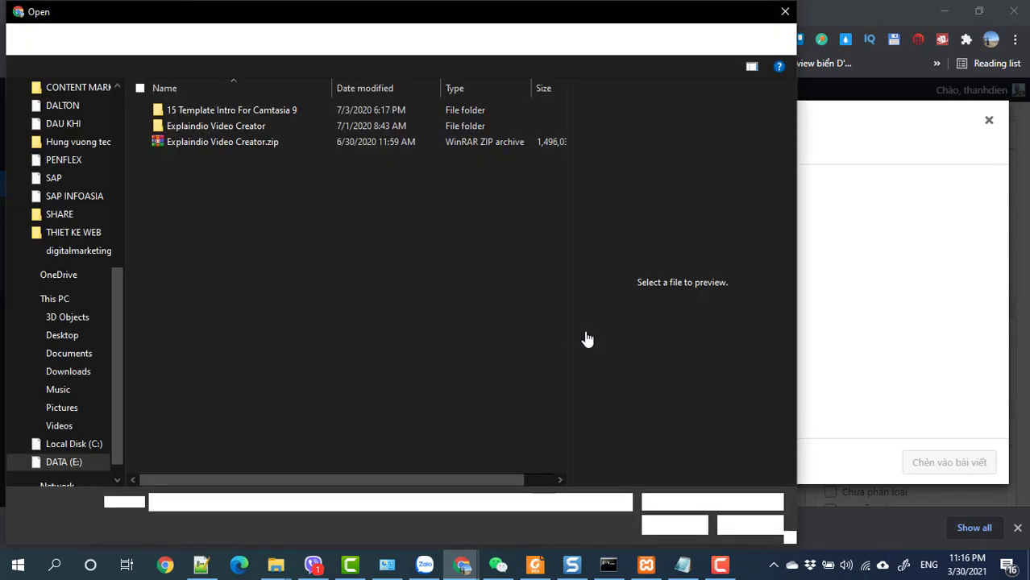
scroll(84, 397, down, 1)
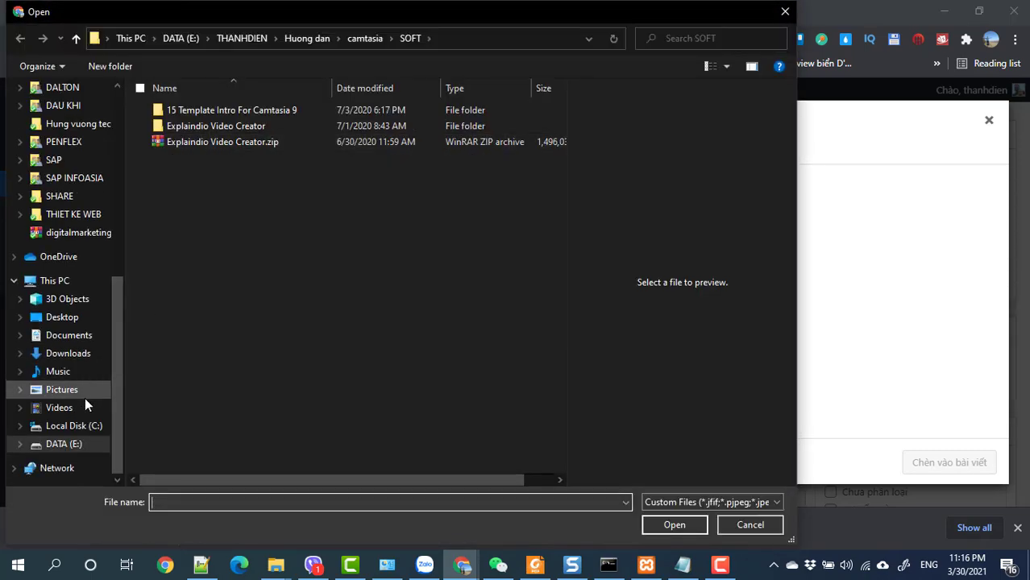
click(75, 445)
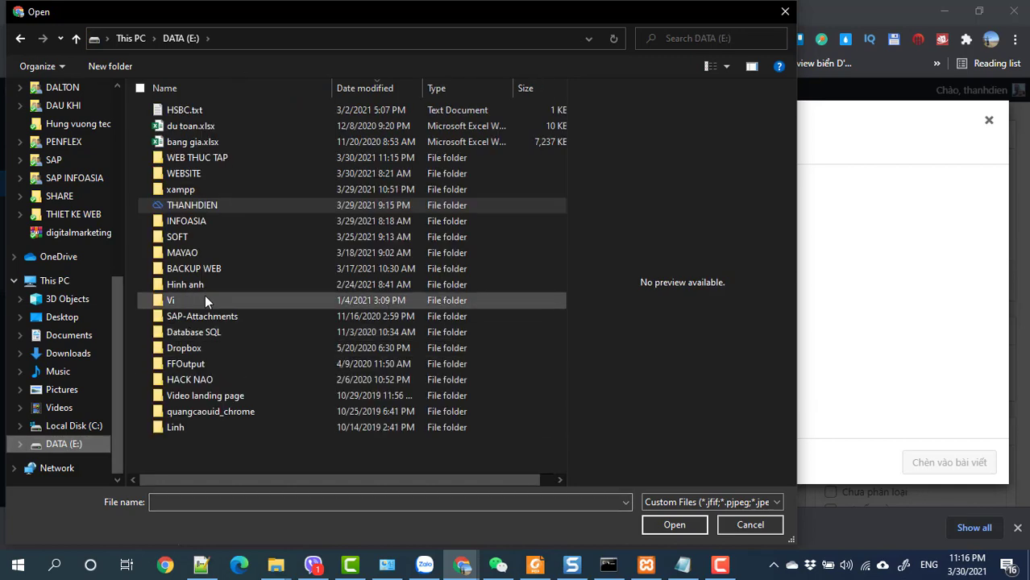
double_click(193, 159)
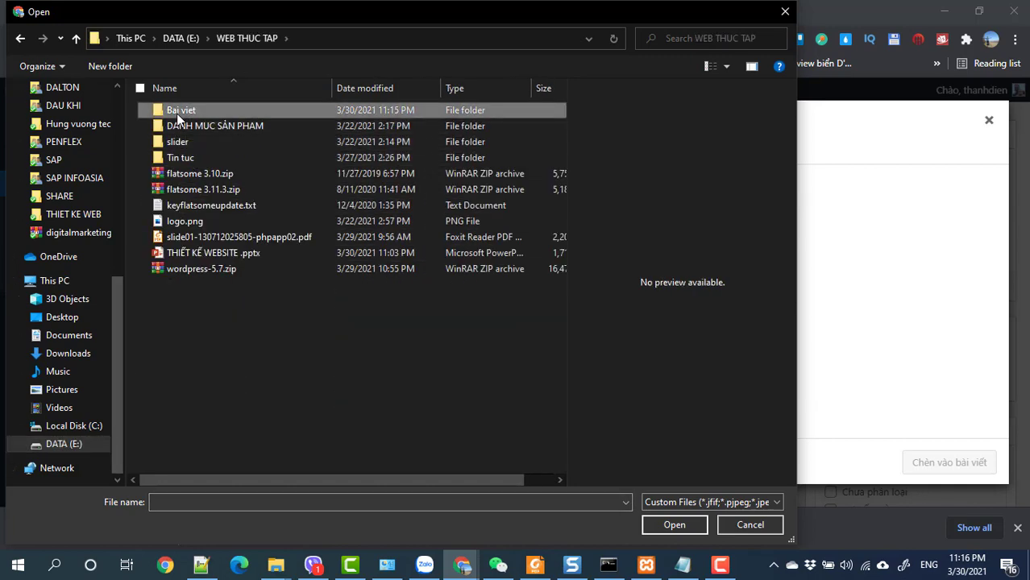
double_click(176, 112)
click(159, 144)
click(648, 525)
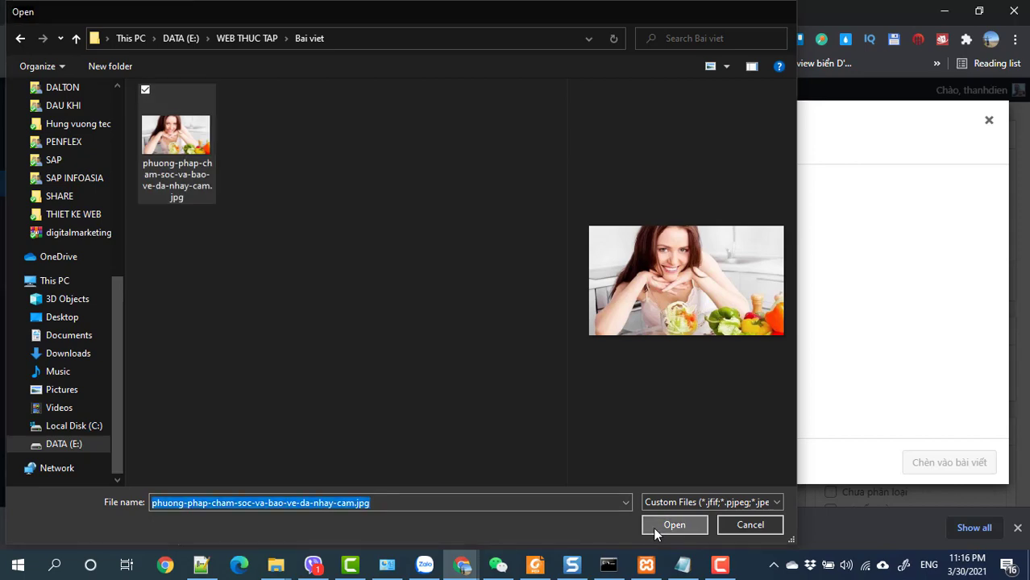